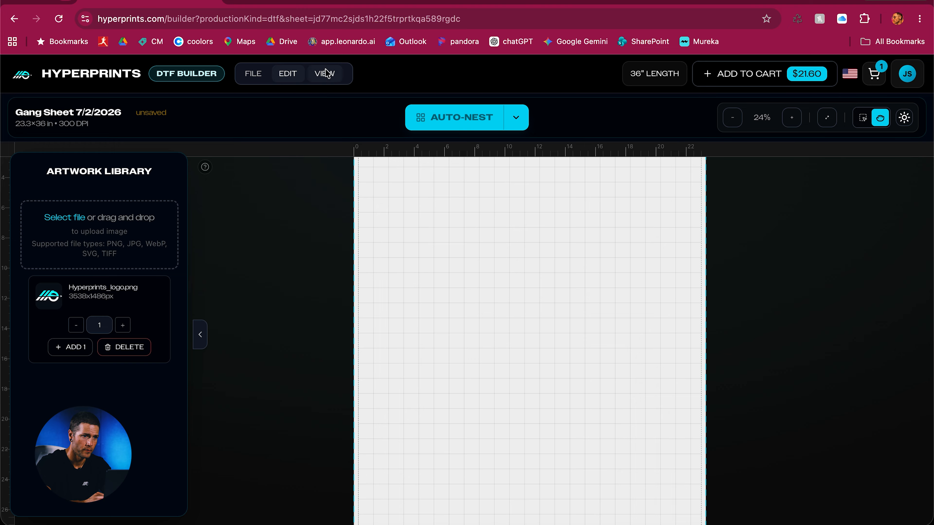
# - Collapse the artwork library to free the workspace around the gang sheet
pyautogui.click(331, 74)
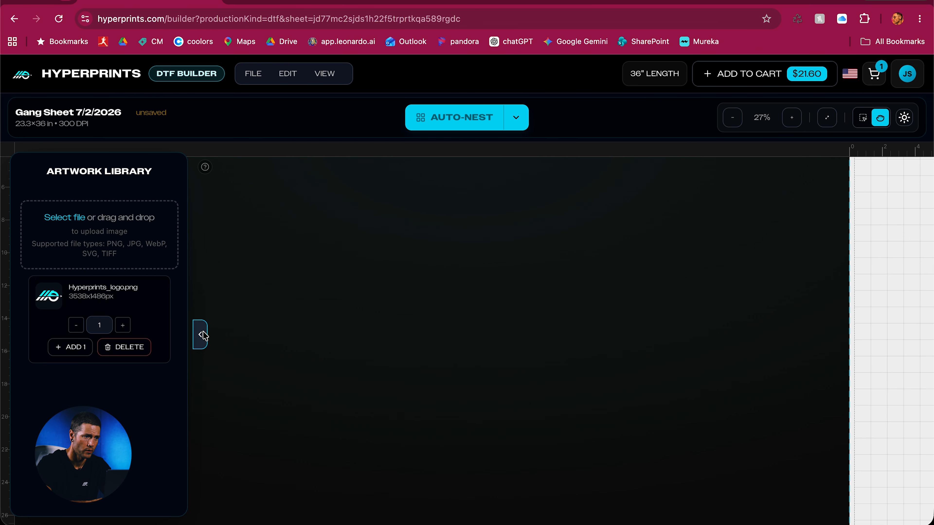
pyautogui.click(201, 335)
pyautogui.scroll(-10, 322, 220)
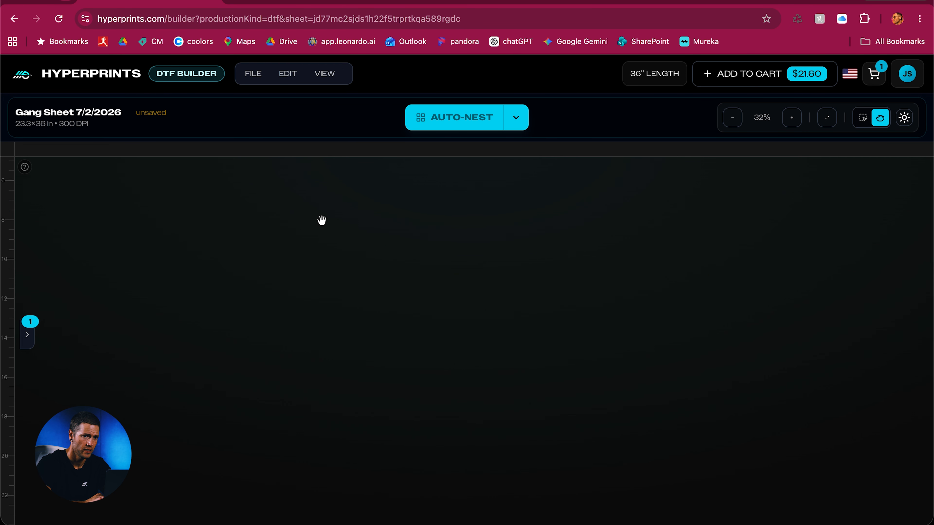
pyautogui.click(791, 117)
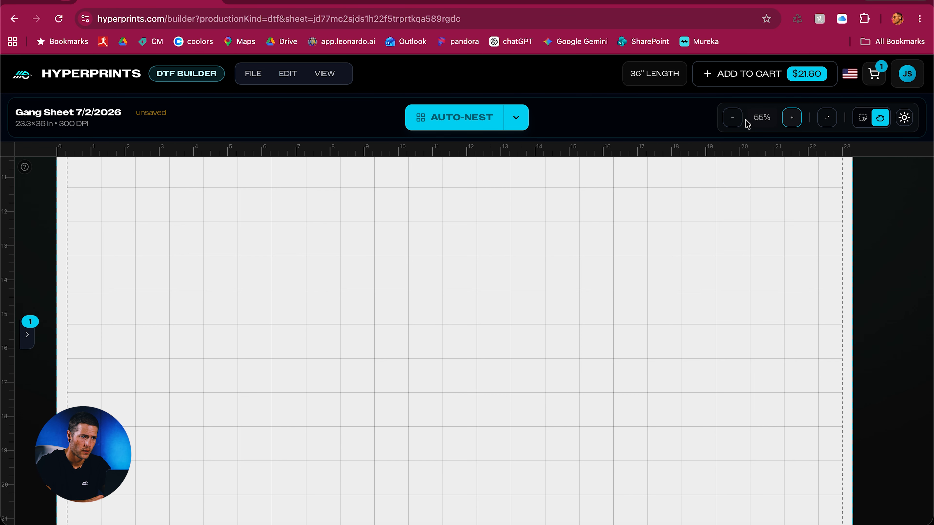
# - Turn the gang sheet's grid off and back on
pyautogui.click(321, 75)
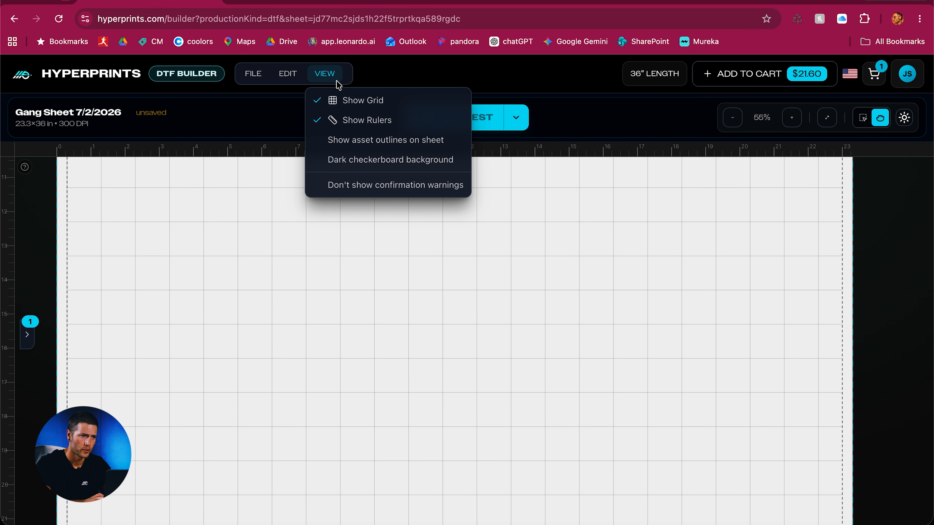
pyautogui.click(362, 101)
pyautogui.click(338, 76)
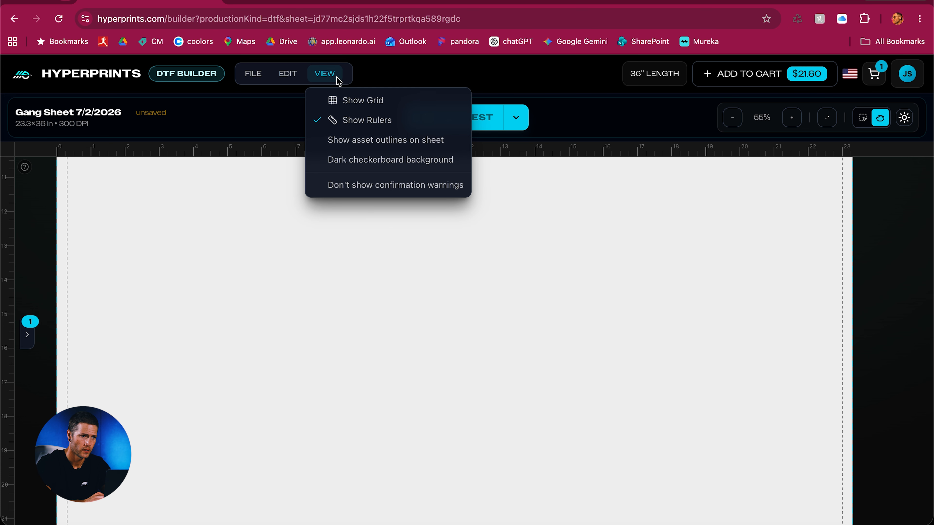
pyautogui.click(339, 99)
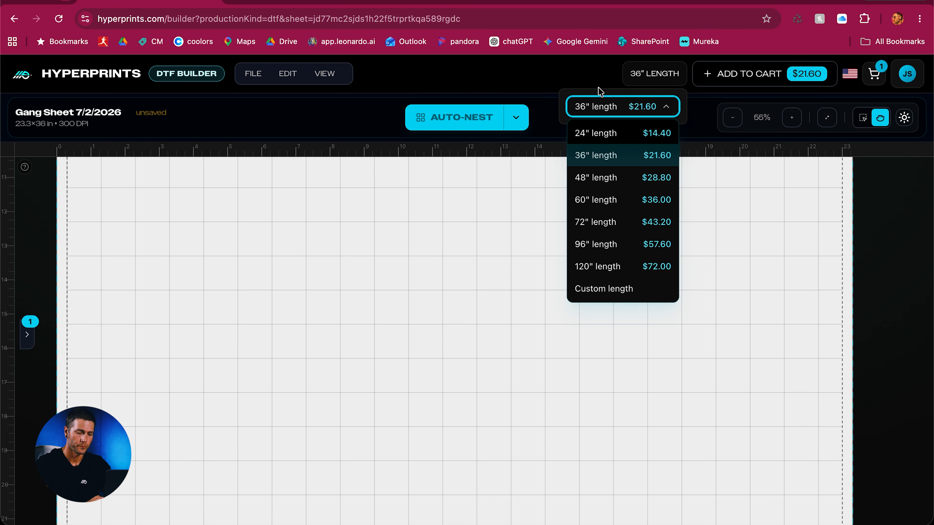
# - Set the gang sheet to a custom length of 12 inches and apply it
pyautogui.click(589, 72)
pyautogui.click(652, 78)
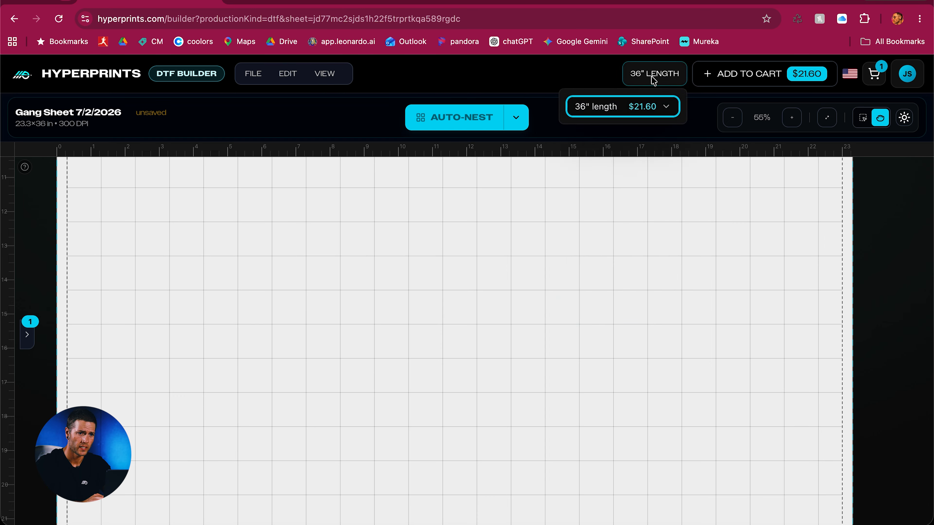
pyautogui.click(664, 108)
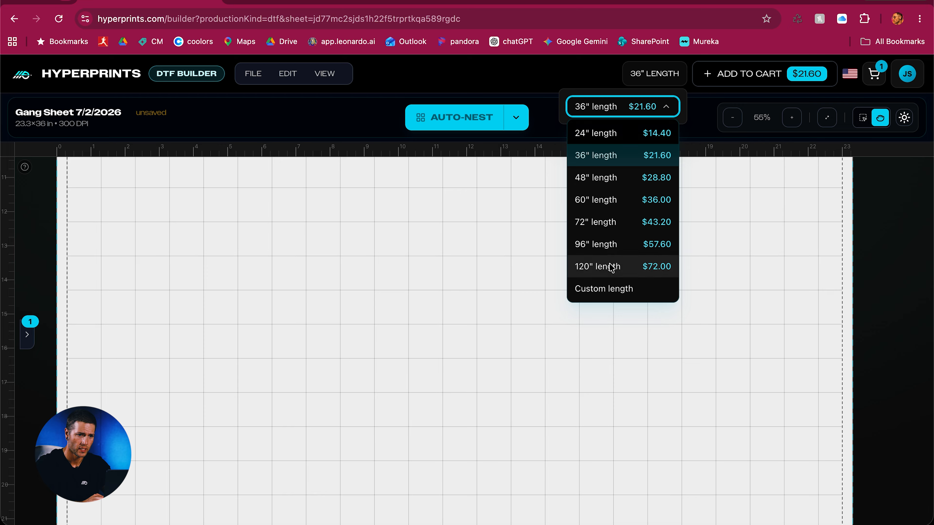
pyautogui.click(609, 290)
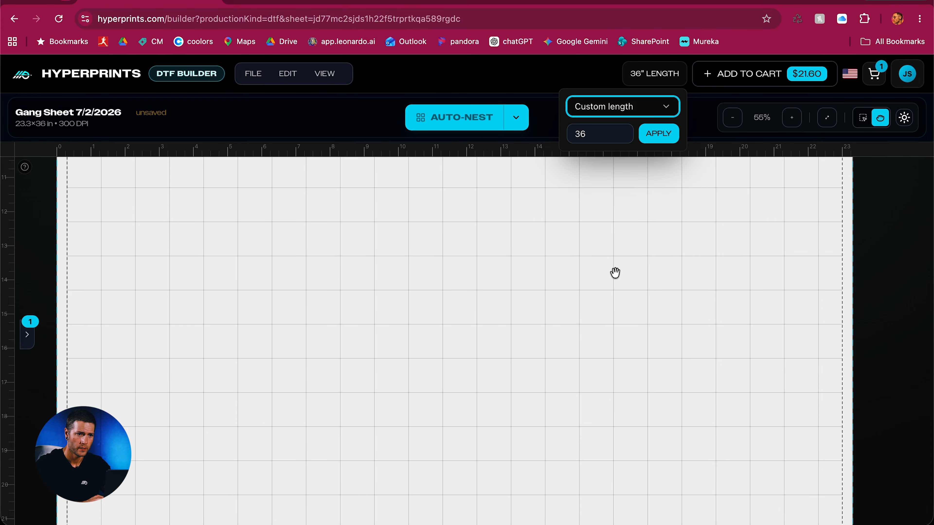
pyautogui.click(608, 137)
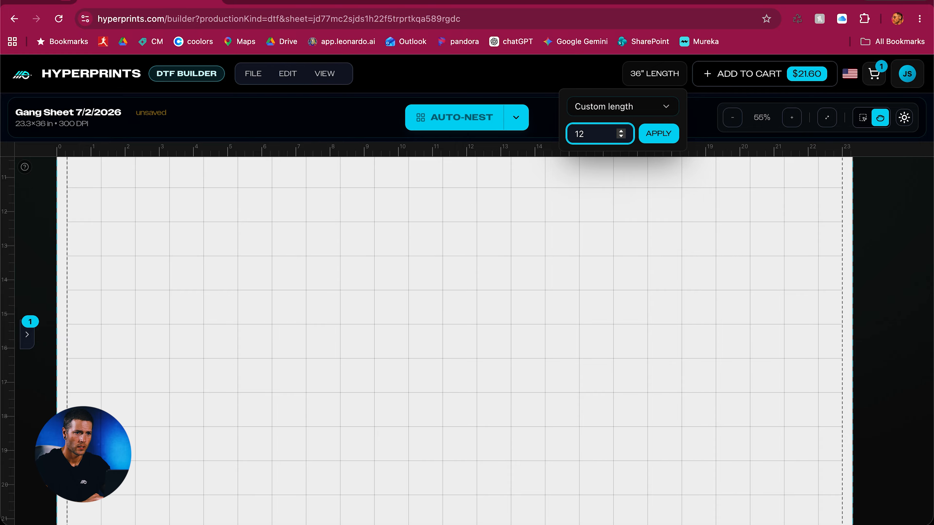
pyautogui.click(657, 134)
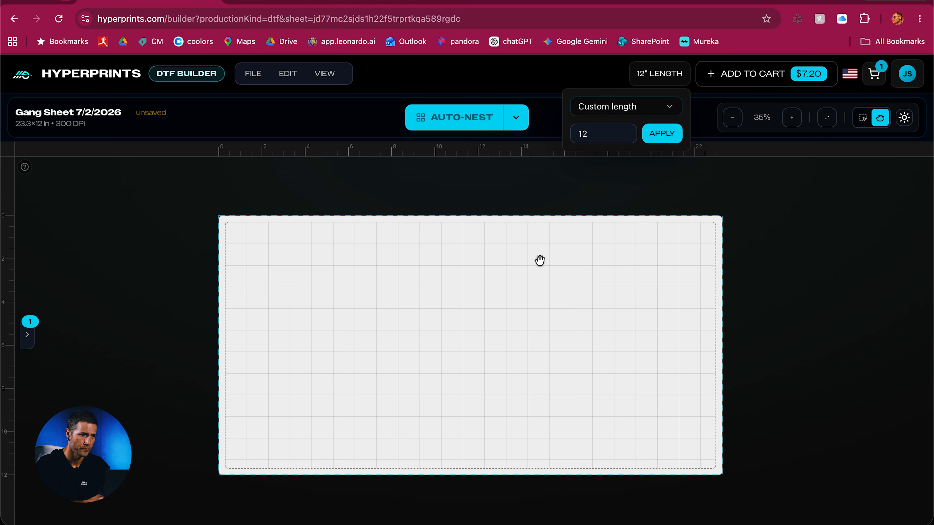
# - Reopen the artwork library and arrange the three rotated logos in a row across the lower half of the sheet
pyautogui.click(26, 334)
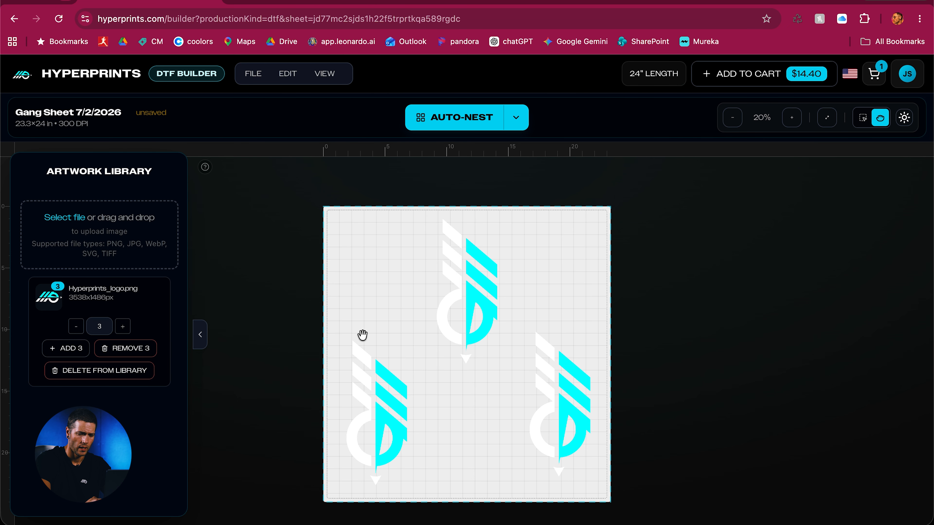
pyautogui.moveTo(470, 327); pyautogui.dragTo(469, 445)
pyautogui.moveTo(388, 401); pyautogui.dragTo(373, 392)
pyautogui.moveTo(484, 402); pyautogui.dragTo(469, 405)
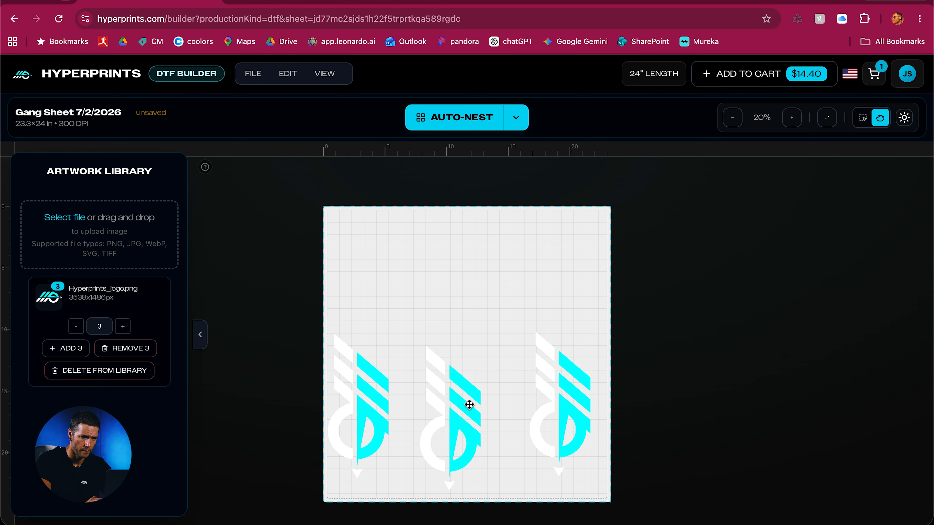
pyautogui.moveTo(560, 403); pyautogui.dragTo(543, 415)
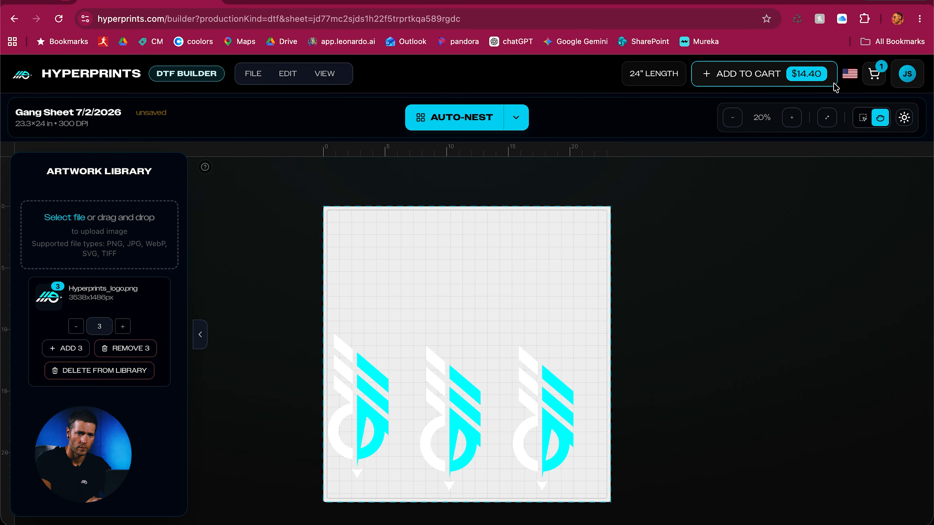
# - Switch the gang sheet's background to dark
pyautogui.click(904, 118)
pyautogui.click(904, 118)
pyautogui.click(904, 118)
# - Move the three logos one by one into the upper half of the sheet, keeping them in a row
pyautogui.scroll(2, 510, 303)
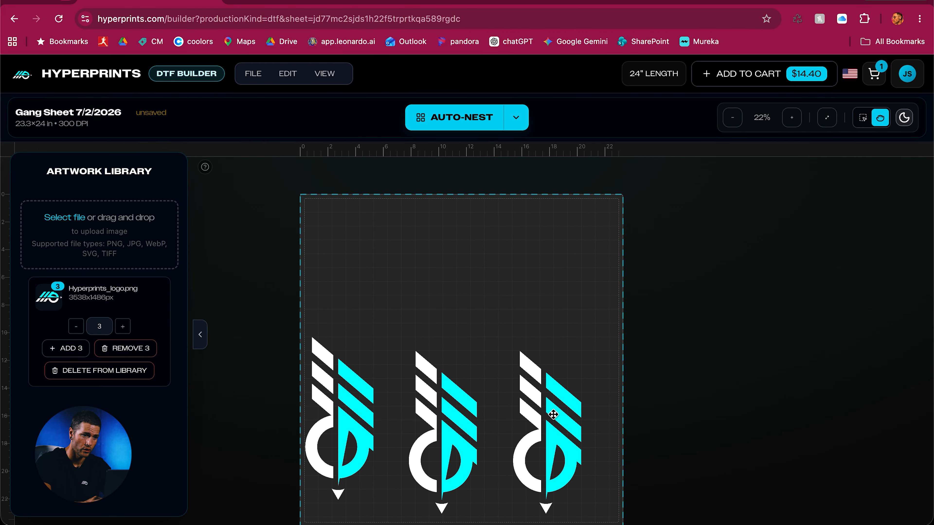
pyautogui.moveTo(568, 421); pyautogui.dragTo(580, 296)
pyautogui.moveTo(450, 456); pyautogui.dragTo(455, 331)
pyautogui.moveTo(318, 450); pyautogui.dragTo(324, 326)
# - Compare the logos on the light and dark sheet backgrounds, ending on dark
pyautogui.click(904, 117)
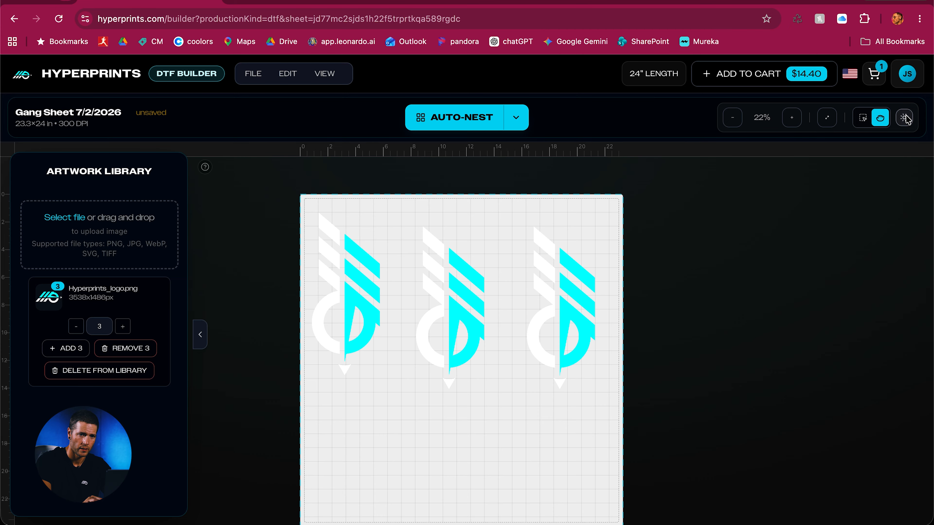
pyautogui.click(905, 117)
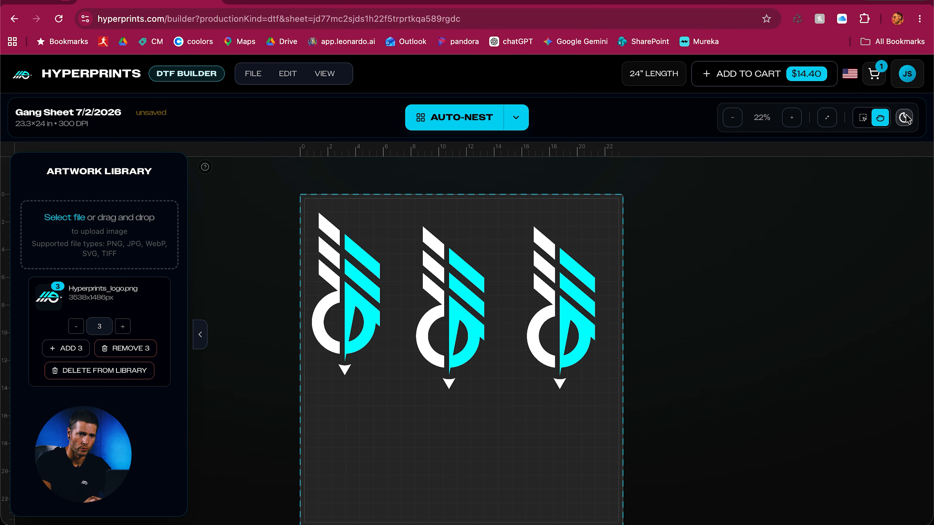
pyautogui.click(905, 117)
pyautogui.click(905, 118)
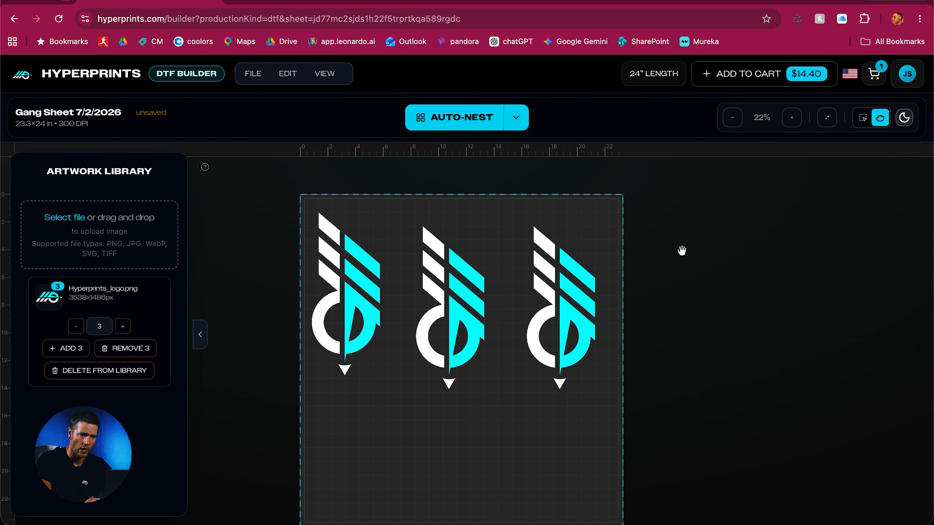
# - Box-select the first logo alone and all three logos together using the marquee selection mode, and clear the selection
pyautogui.moveTo(676, 270); pyautogui.dragTo(691, 237)
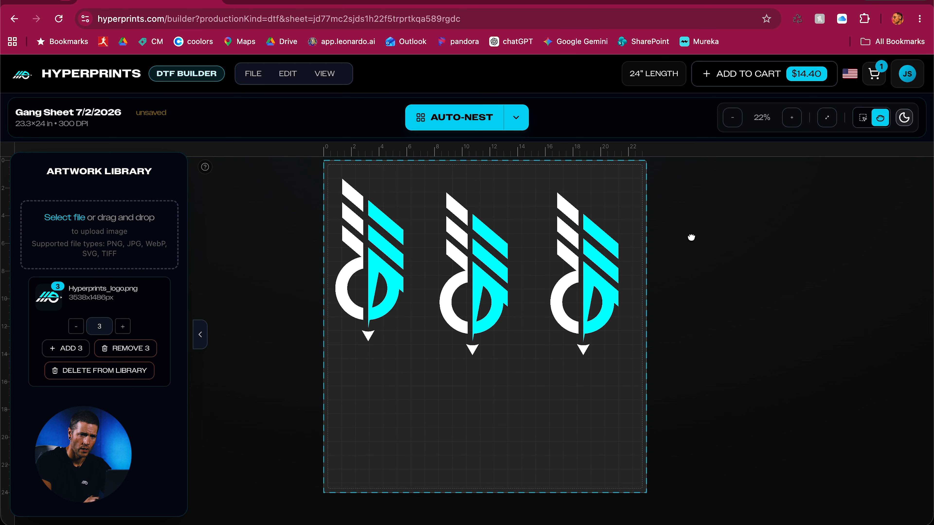
pyautogui.click(793, 118)
pyautogui.click(793, 118)
pyautogui.click(830, 116)
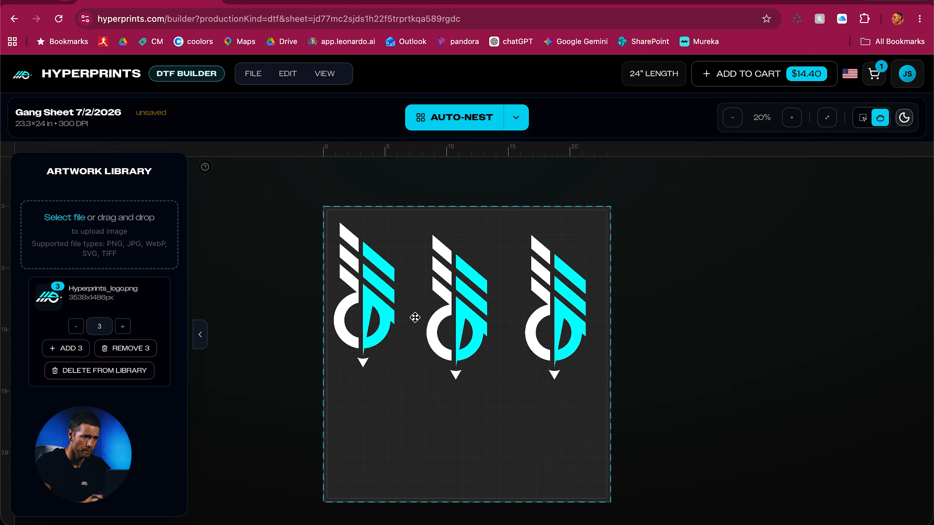
pyautogui.click(863, 122)
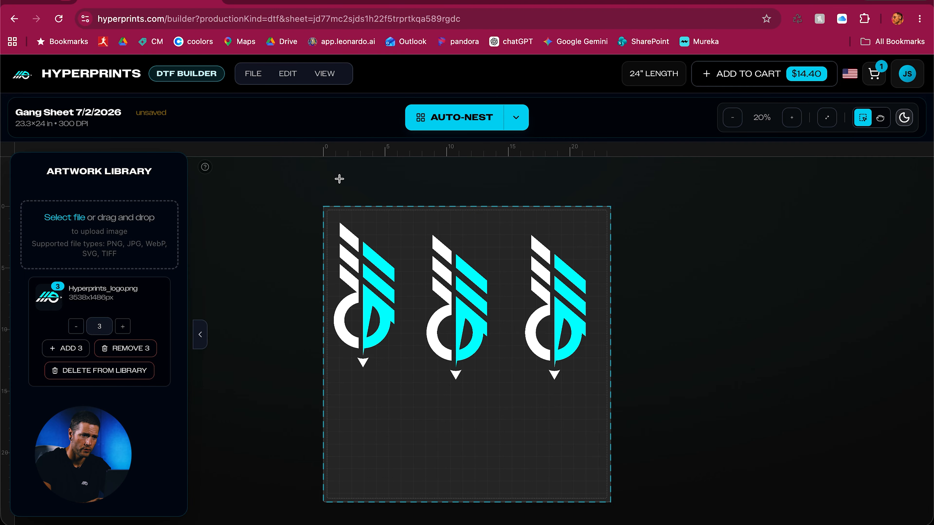
pyautogui.moveTo(258, 180); pyautogui.dragTo(409, 387)
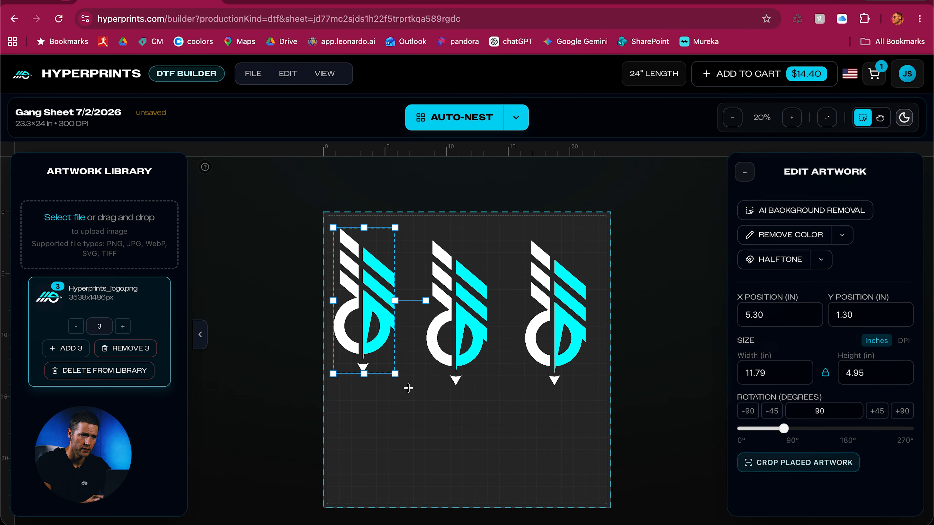
pyautogui.moveTo(285, 255); pyautogui.dragTo(677, 492)
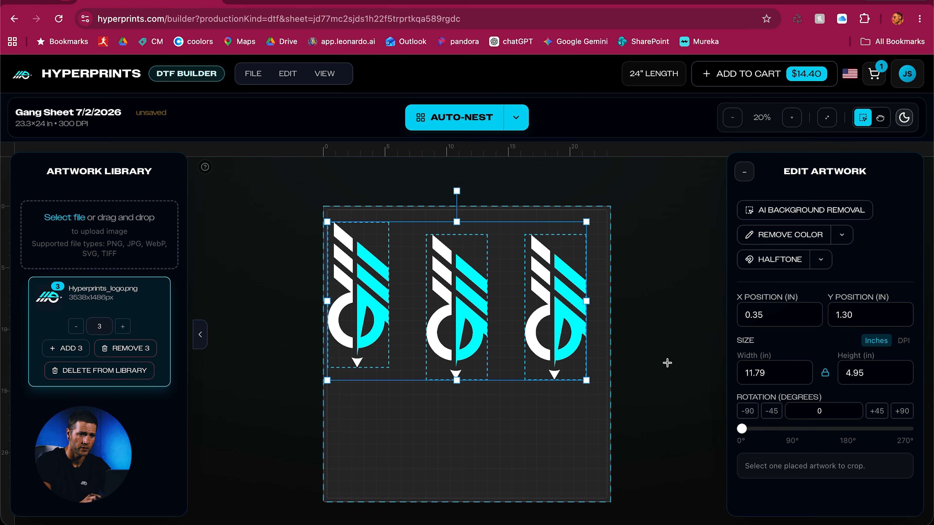
pyautogui.click(667, 352)
pyautogui.moveTo(671, 406); pyautogui.dragTo(229, 226)
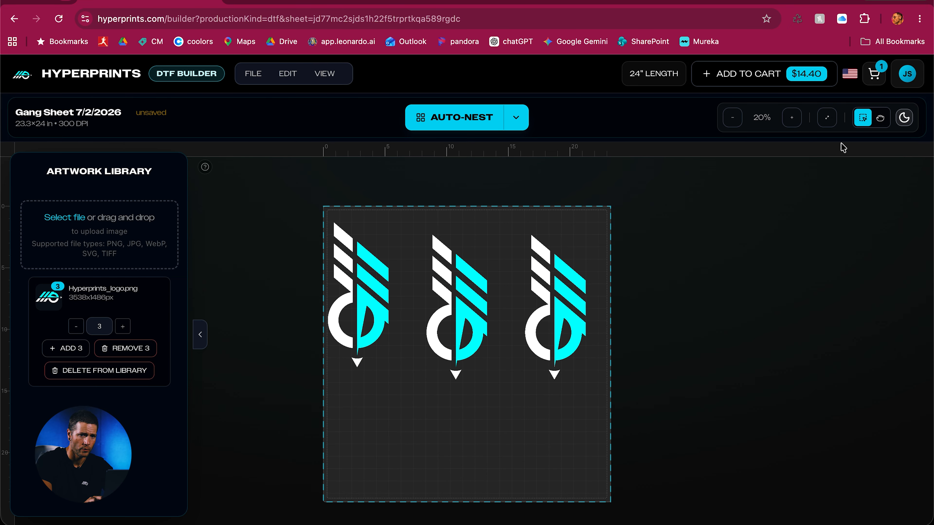
# - Switch back to the hand mode and add each of the three logos to one combined selection
pyautogui.click(879, 119)
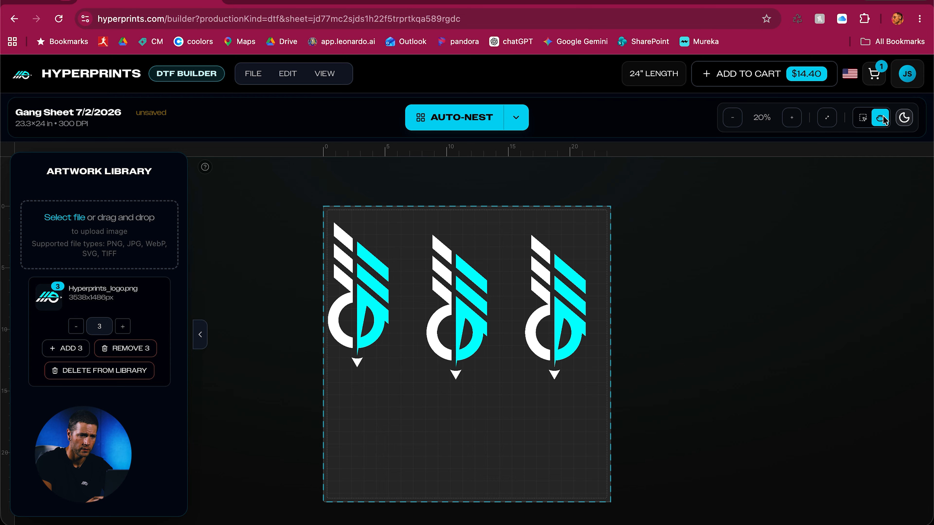
pyautogui.click(362, 273)
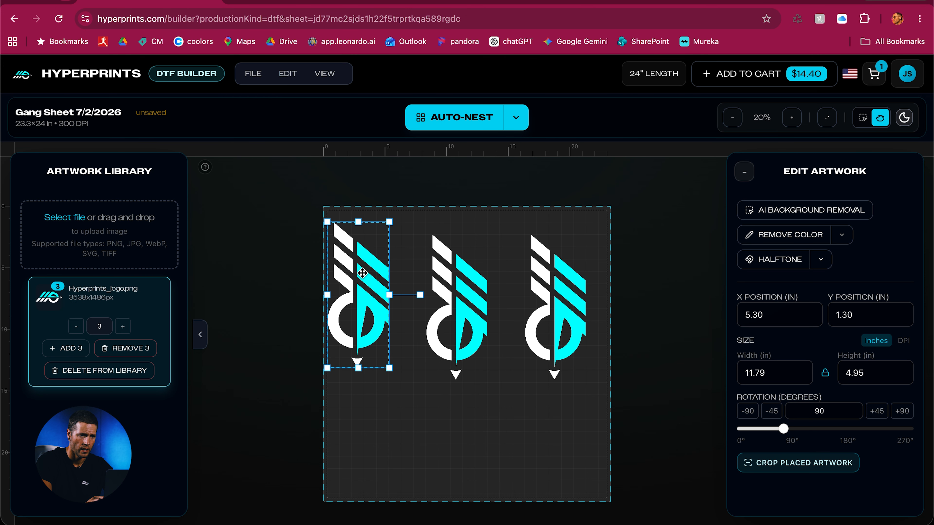
pyautogui.keyDown('shift'); pyautogui.click(455, 292); pyautogui.keyUp('shift')
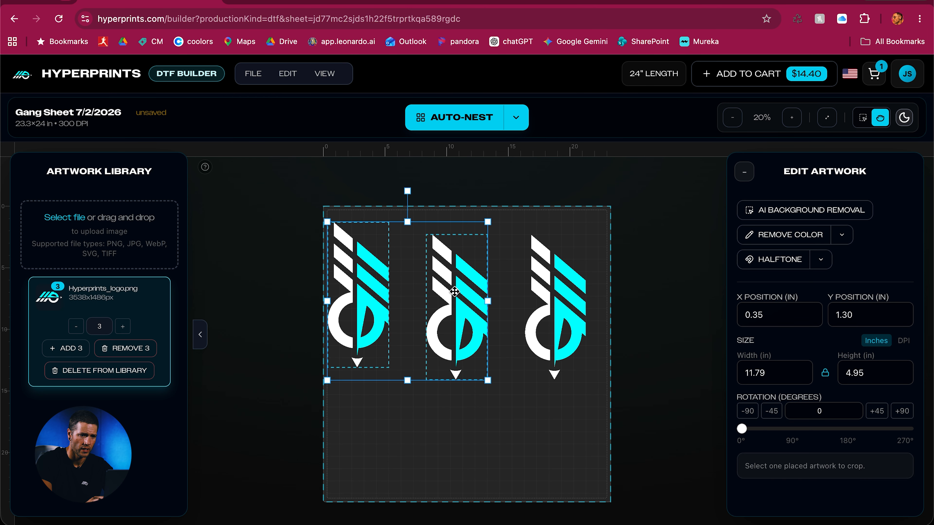
pyautogui.keyDown('shift'); pyautogui.click(559, 293); pyautogui.keyUp('shift')
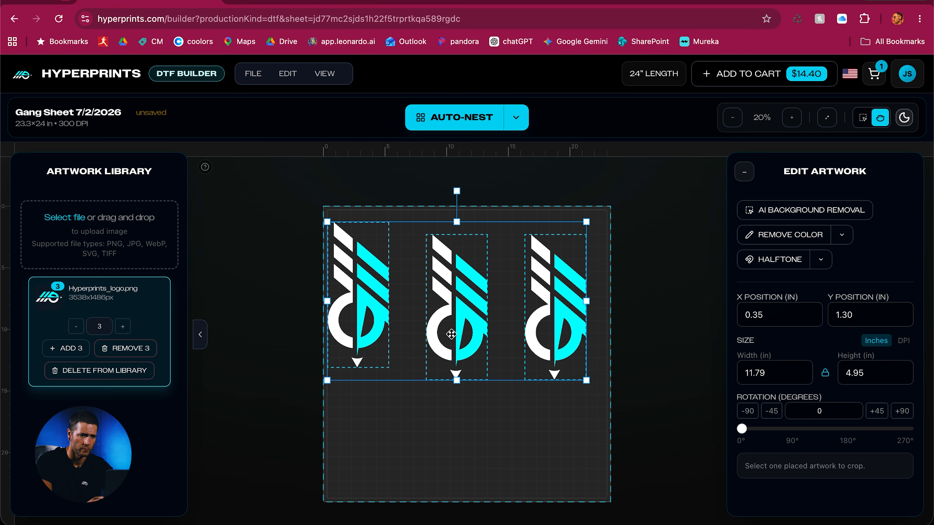
# - Nudge the first logo right to X 6.30 in, and move the middle logo to X 14.30 in, Y 1.30 in
pyautogui.click(356, 299)
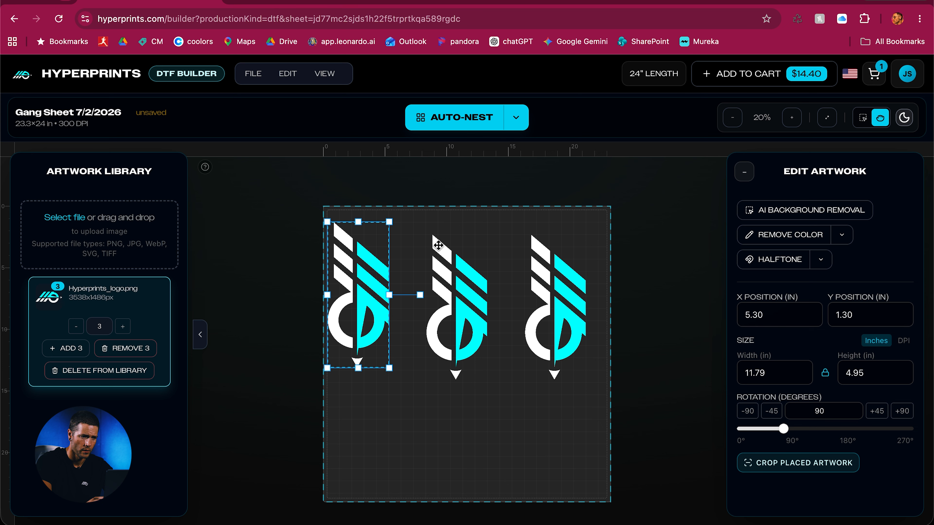
pyautogui.hotkey('shift', 'Right')
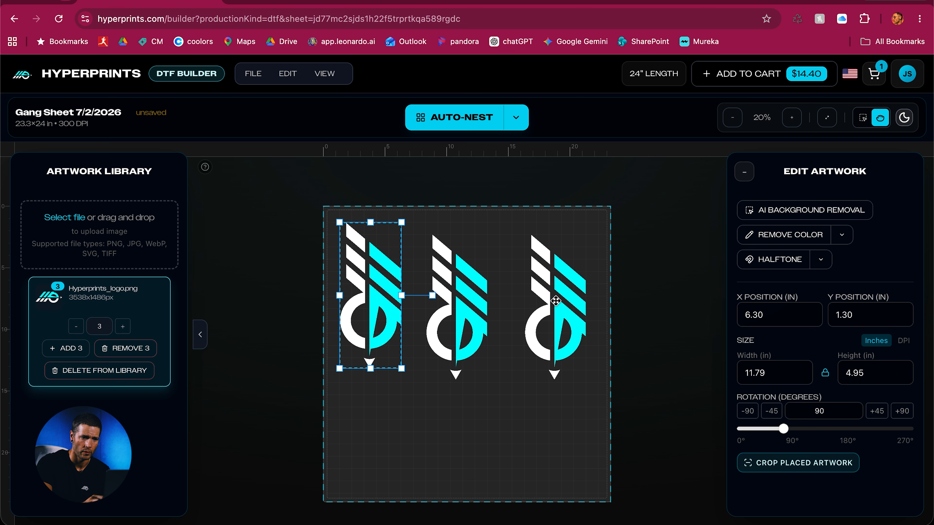
pyautogui.click(558, 289)
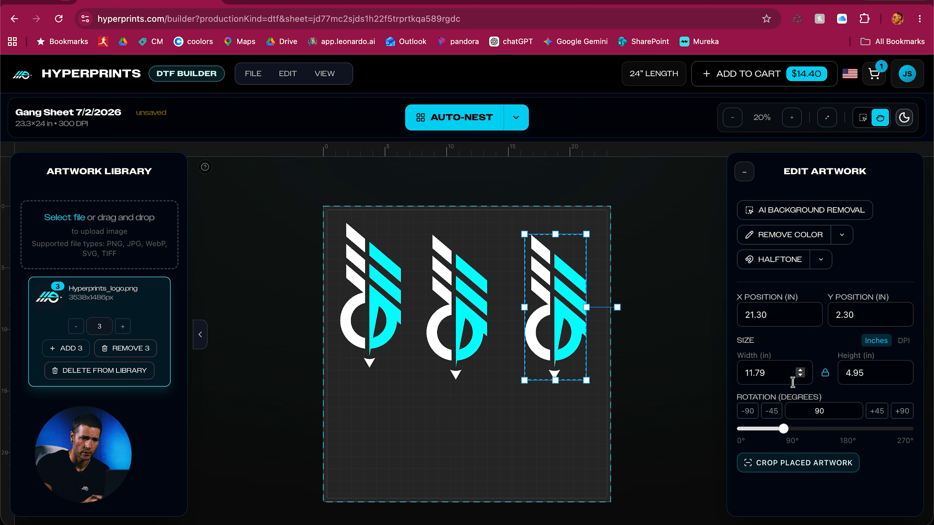
pyautogui.click(458, 301)
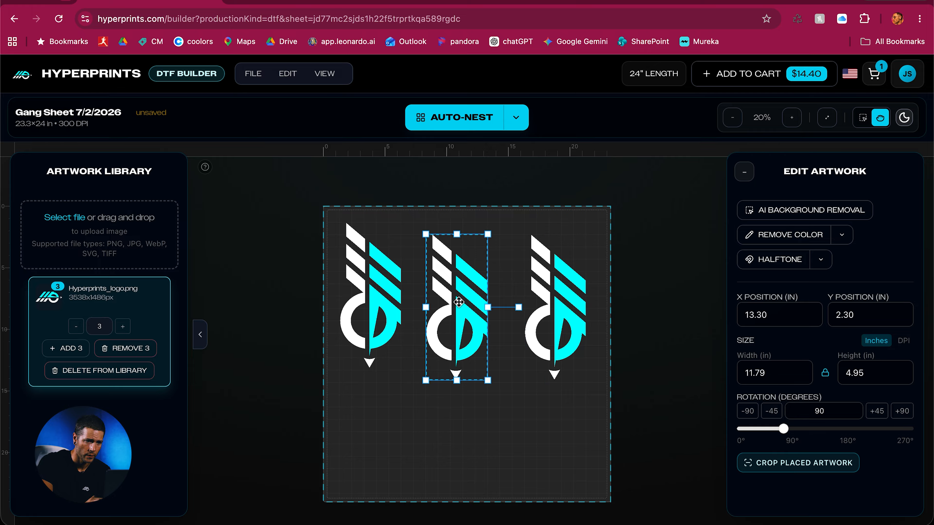
pyautogui.moveTo(457, 306); pyautogui.dragTo(469, 295)
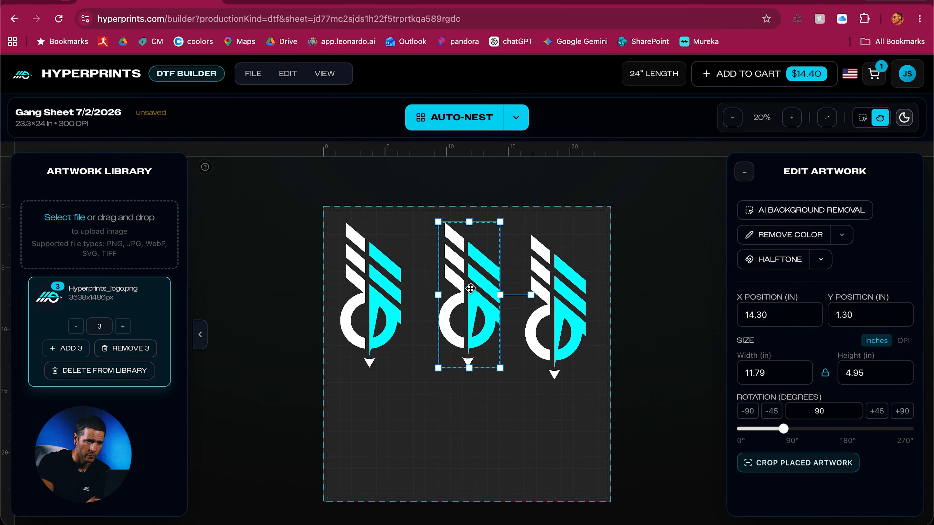
pyautogui.moveTo(386, 307); pyautogui.dragTo(391, 294)
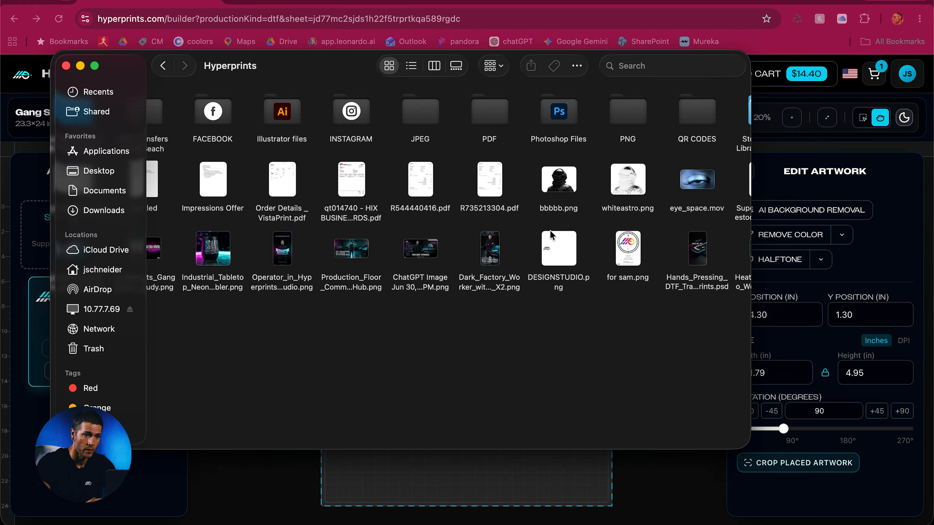
# - Find AdobeStock_1042935481.jpeg in the JPEG folder and upload it to the artwork library
pyautogui.doubleClick(420, 121)
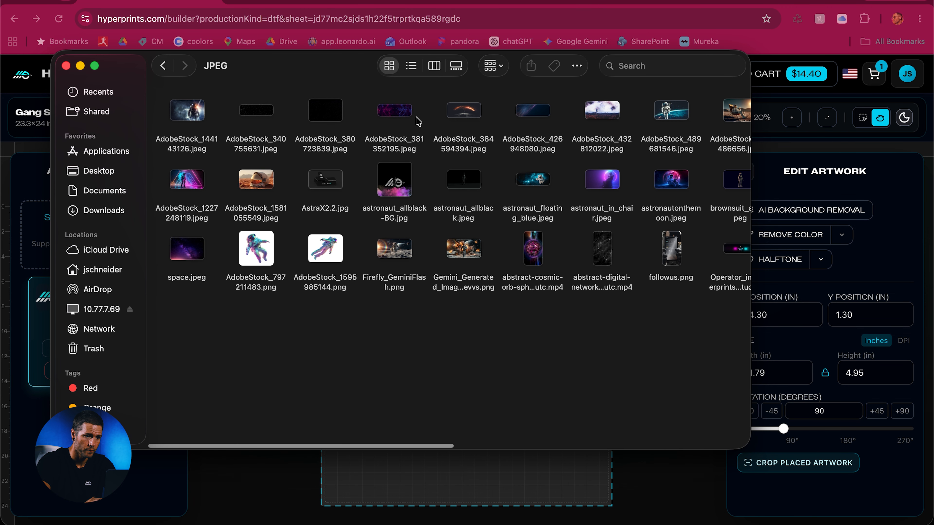
pyautogui.hscroll(10, 497, 291)
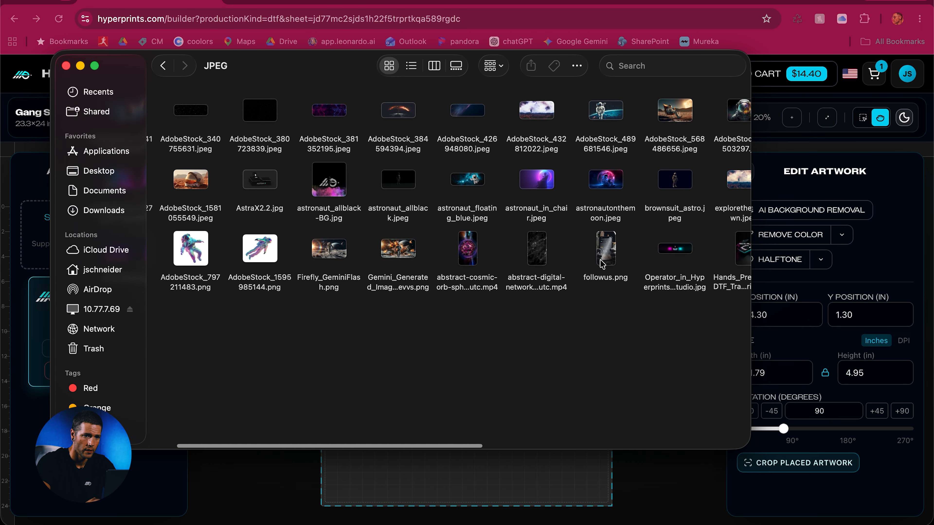
pyautogui.hscroll(5, 601, 264)
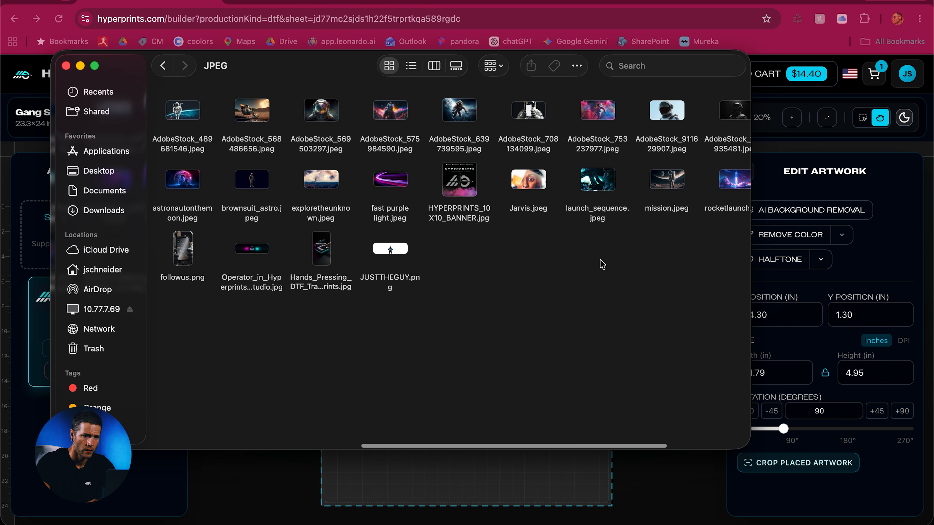
pyautogui.click(590, 115)
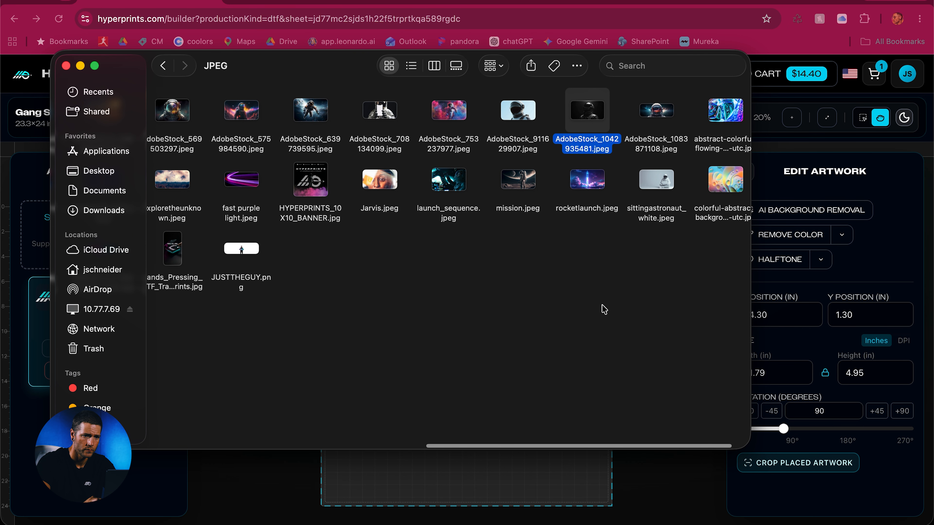
pyautogui.moveTo(312, 57); pyautogui.dragTo(474, 41)
pyautogui.moveTo(765, 80); pyautogui.dragTo(120, 216)
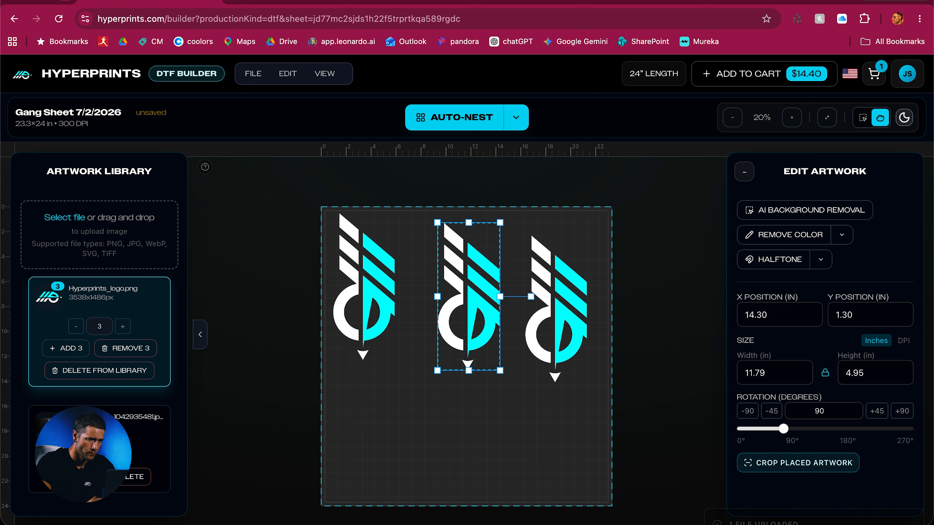
# - Place the uploaded astronaut image below the logos, scaled to 15.16 × 8.50 in at X 1.30 in, Y 14.30 in
pyautogui.click(70, 477)
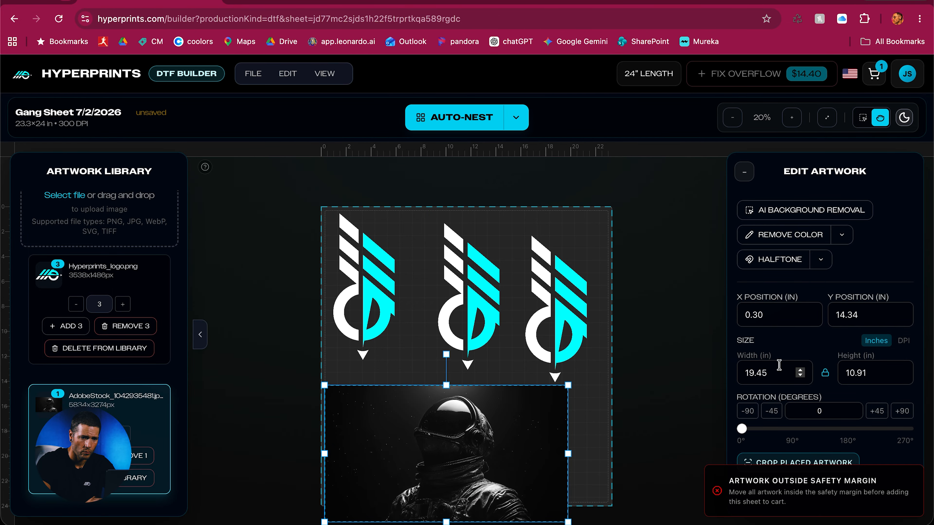
pyautogui.moveTo(568, 384); pyautogui.dragTo(515, 416)
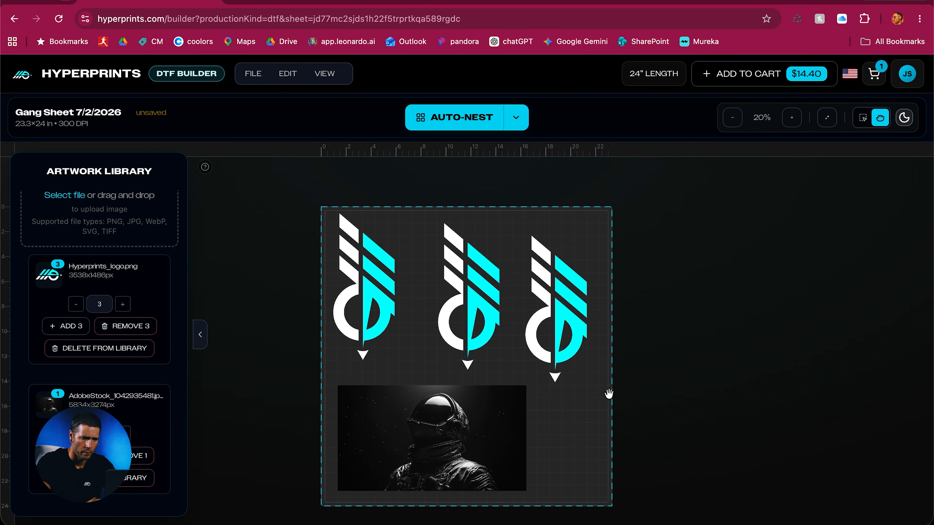
pyautogui.click(446, 436)
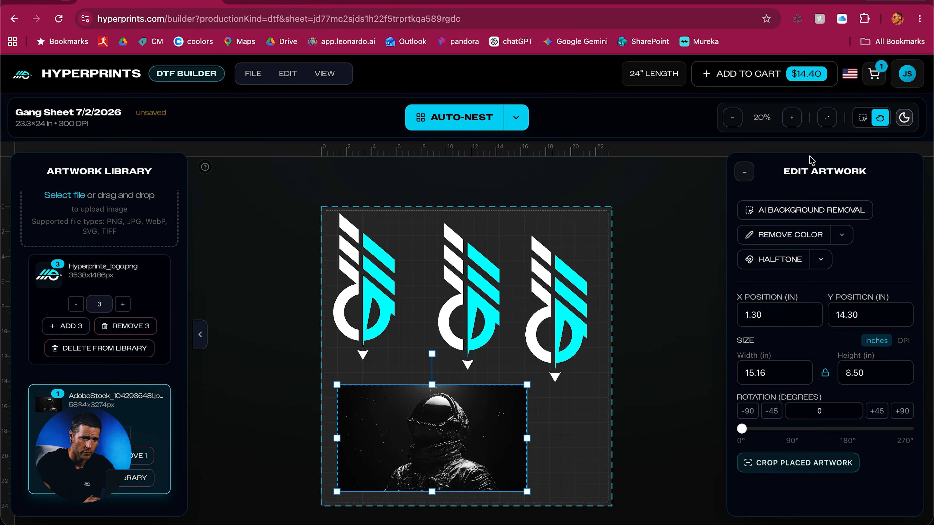
# - Remove the astronaut image's background with AI Background Removal and examine the helmet up close
pyautogui.click(792, 119)
pyautogui.click(792, 118)
pyautogui.moveTo(434, 506); pyautogui.dragTo(492, 252)
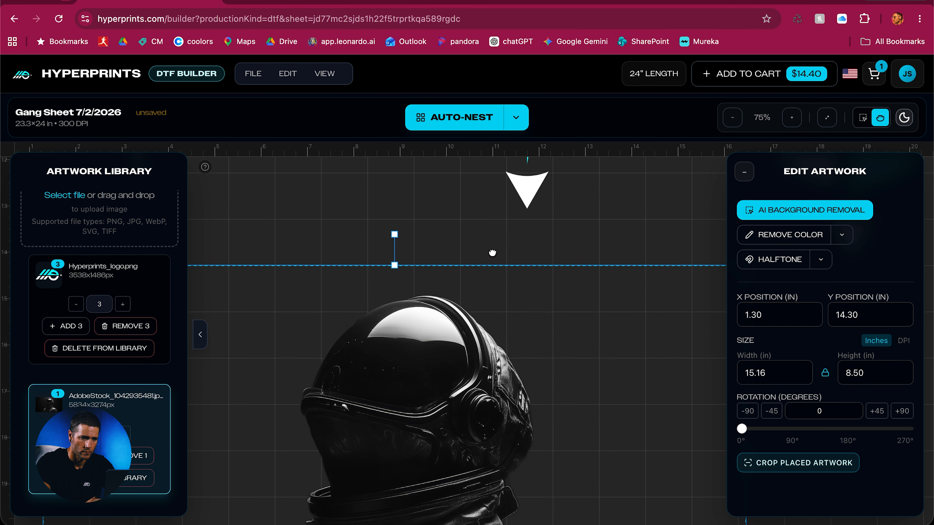
pyautogui.scroll(-3, 540, 342)
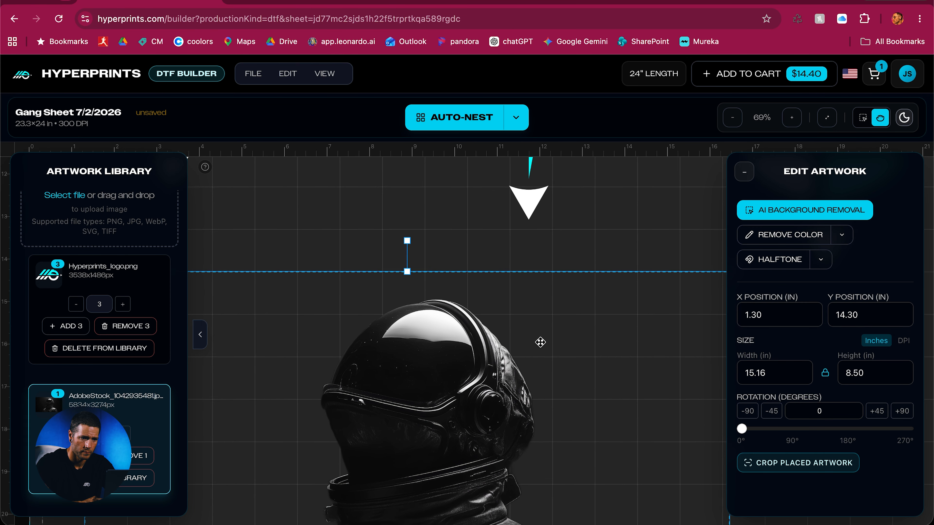
# - Move the cut-out astronaut to X 0.30 in, Y 12.30 in, and on to X -0.70 in, Y 13.30 in
pyautogui.moveTo(540, 346); pyautogui.dragTo(528, 329)
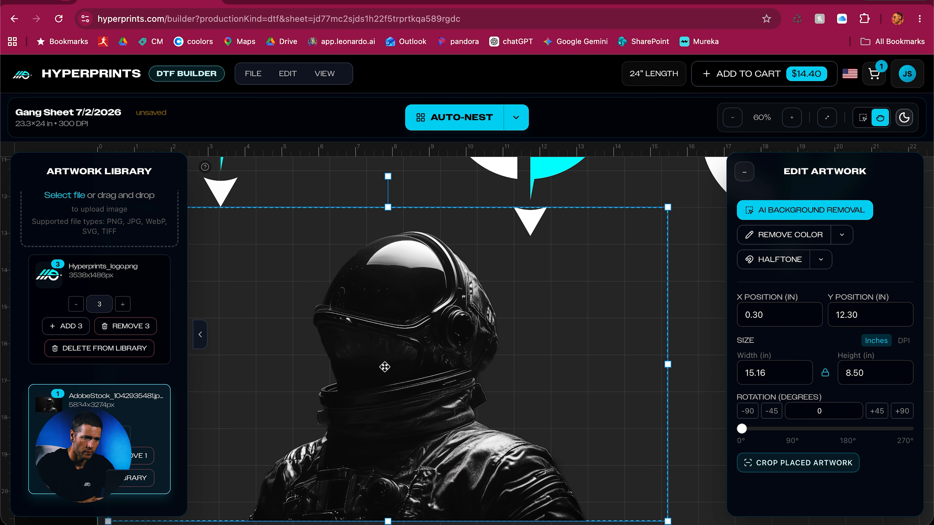
pyautogui.scroll(-2, 517, 374)
pyautogui.scroll(-4, 518, 373)
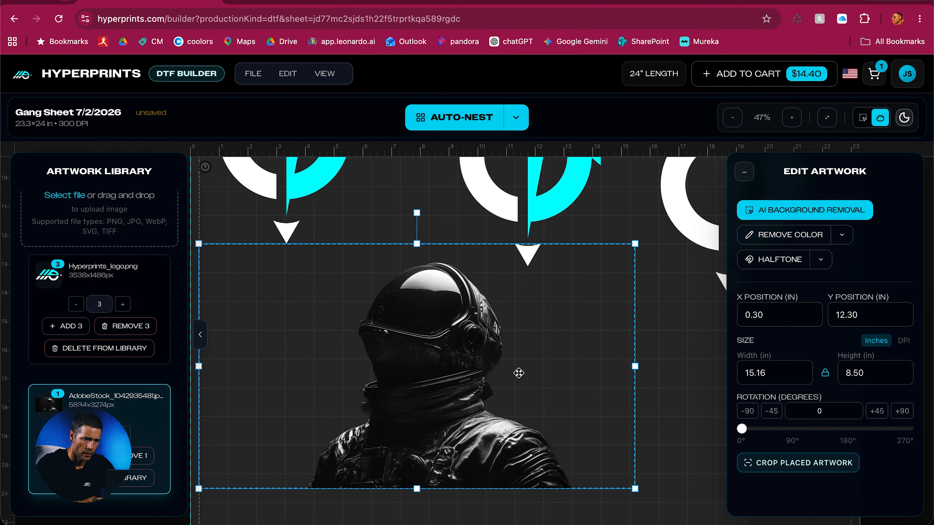
pyautogui.moveTo(477, 377); pyautogui.dragTo(421, 391)
pyautogui.scroll(2, 429, 386)
pyautogui.scroll(3, 429, 386)
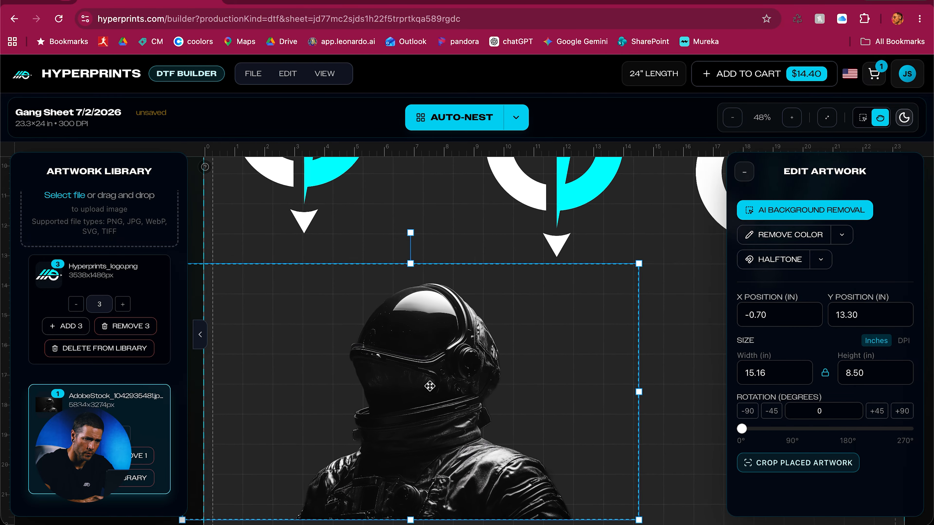
# - Sample the near-black #090909 from the round fitting on the helmet's side and remove that color from the astronaut artwork
pyautogui.scroll(2, 431, 369)
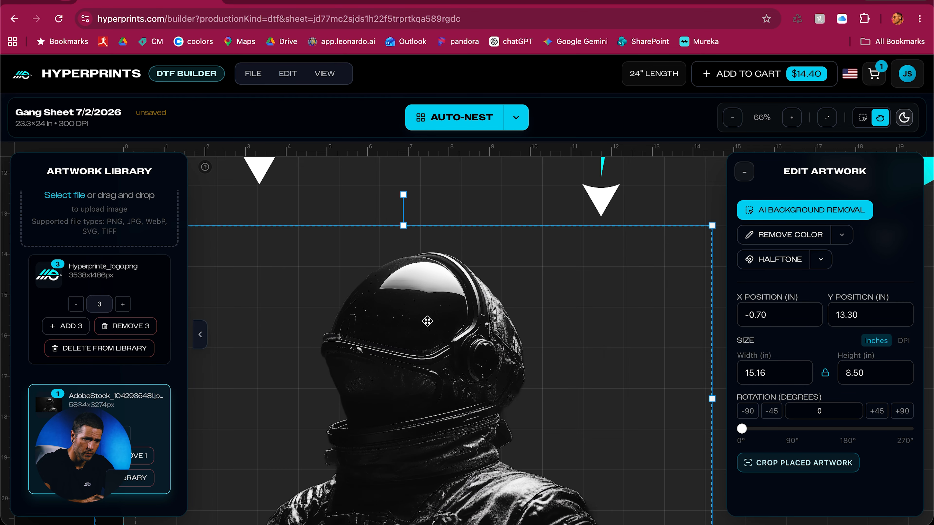
pyautogui.scroll(5, 427, 321)
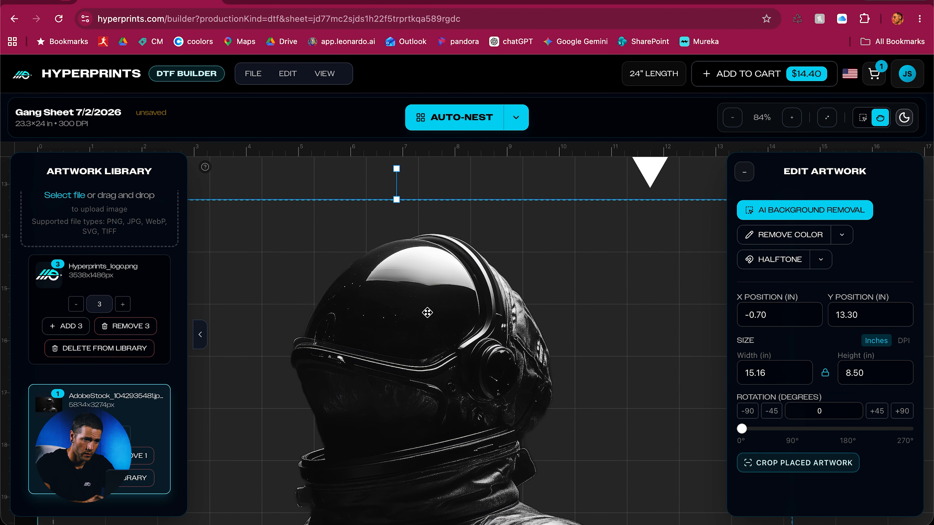
pyautogui.scroll(5, 427, 312)
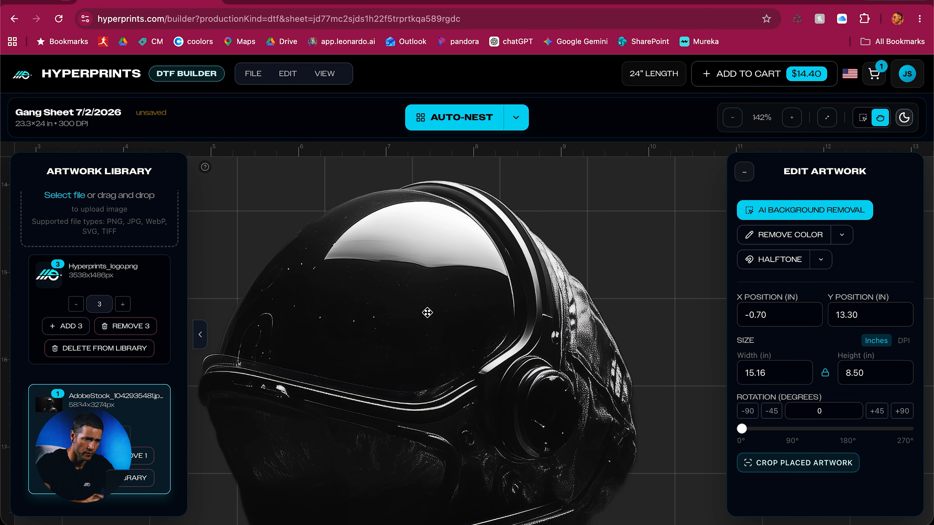
pyautogui.scroll(2, 427, 313)
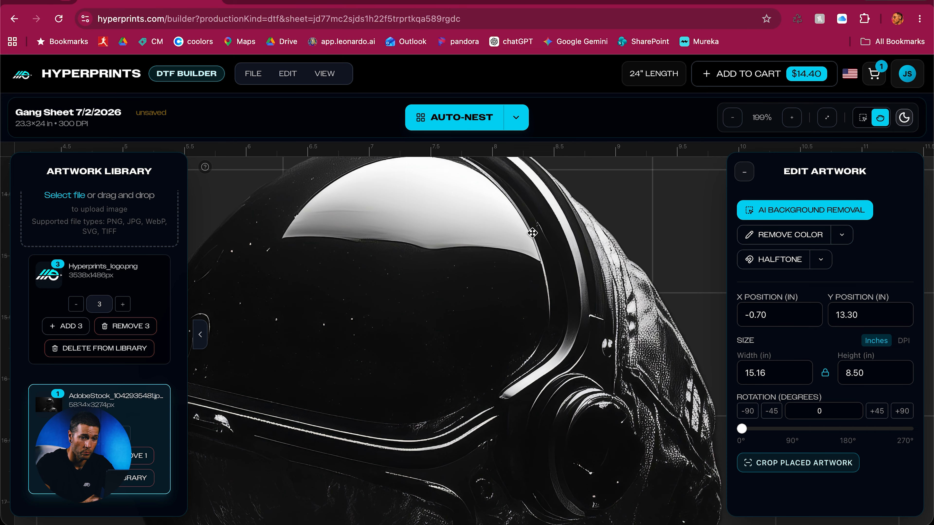
pyautogui.click(843, 236)
pyautogui.click(841, 235)
pyautogui.click(841, 235)
pyautogui.click(845, 238)
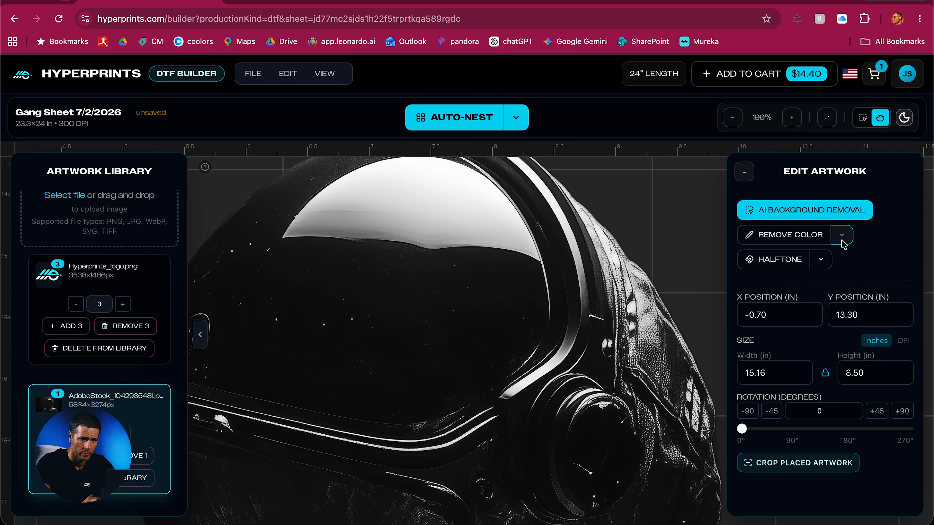
pyautogui.click(842, 238)
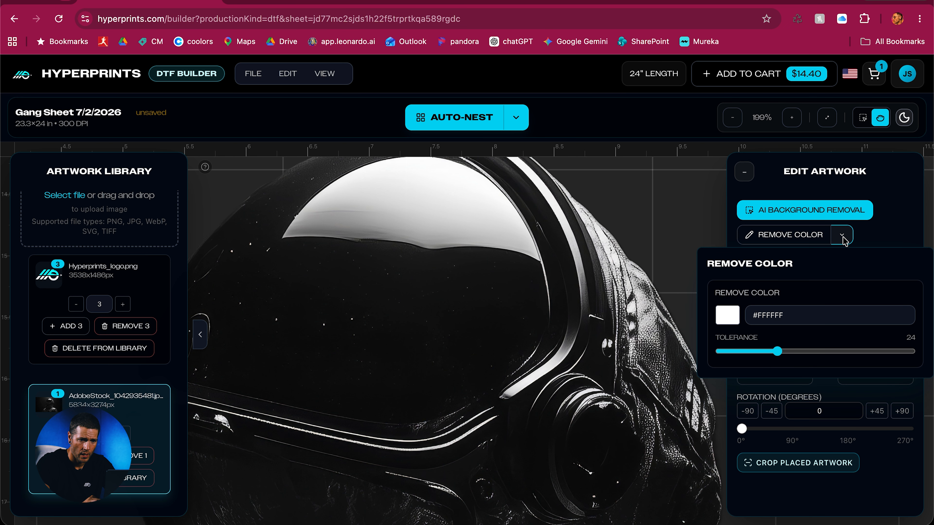
pyautogui.click(728, 316)
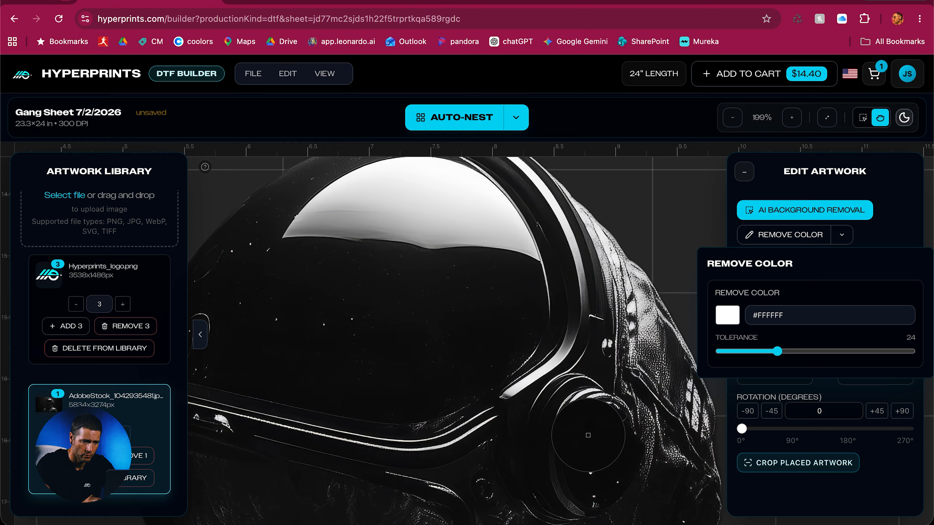
pyautogui.click(588, 438)
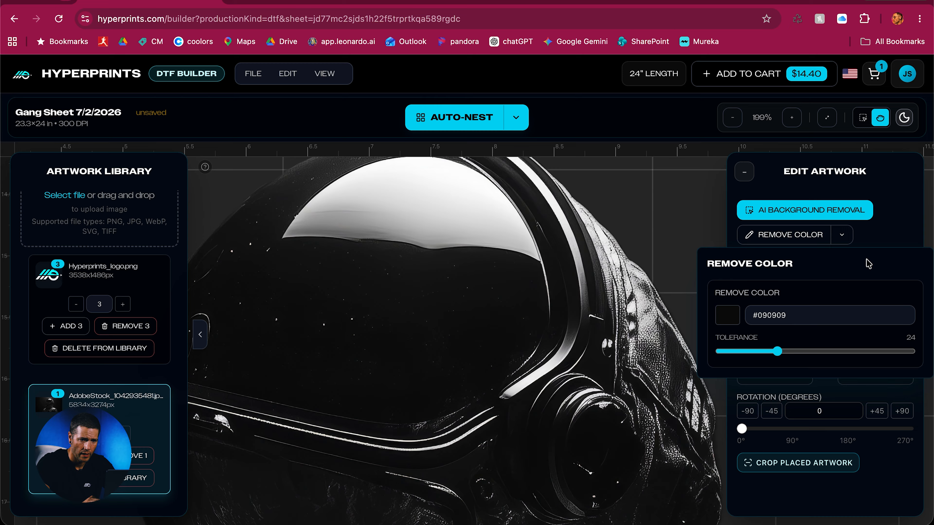
pyautogui.click(871, 238)
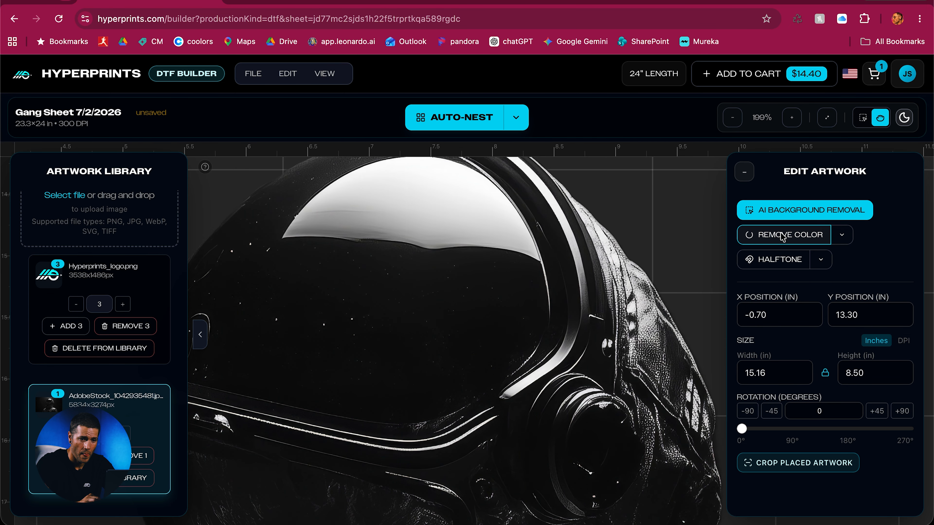
pyautogui.click(782, 237)
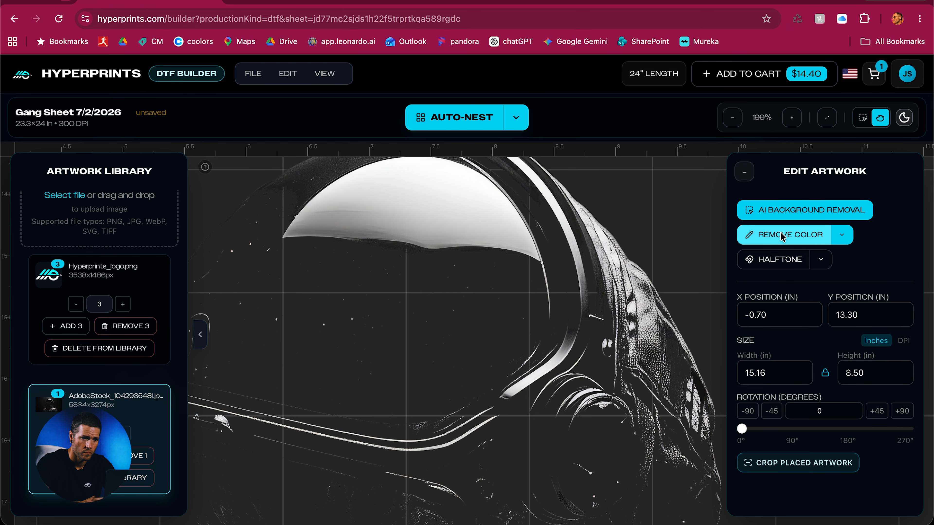
# - Examine the color-removed astronaut as a whole and up close, switching the sheet background to light and back to dark
pyautogui.scroll(-5, 527, 321)
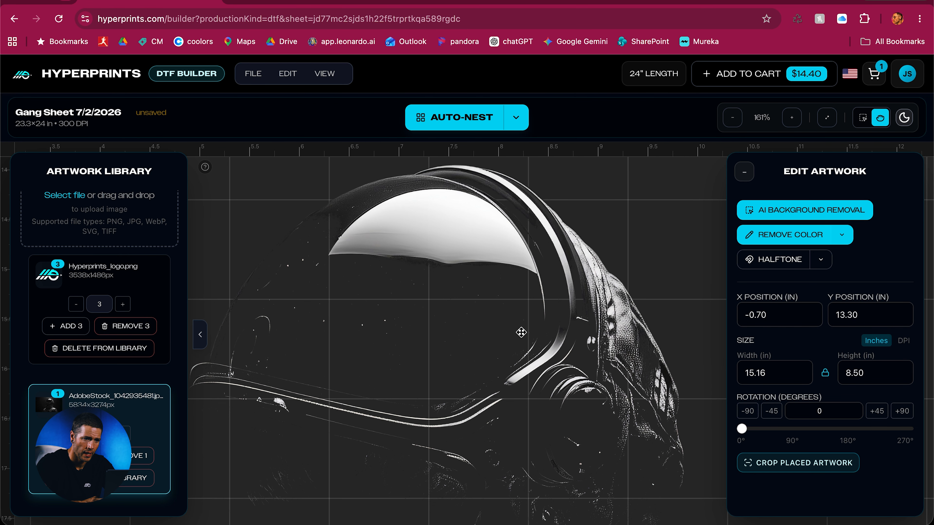
pyautogui.scroll(-6, 521, 332)
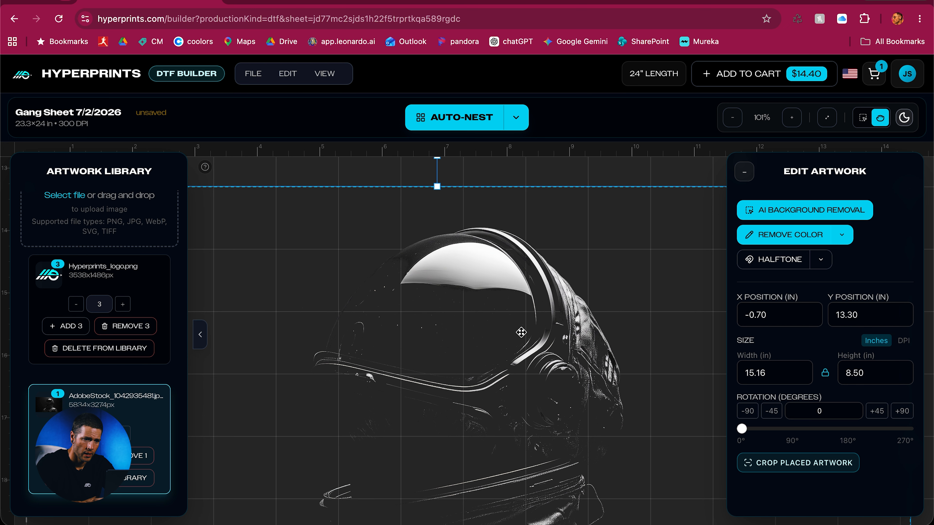
pyautogui.scroll(-4, 521, 332)
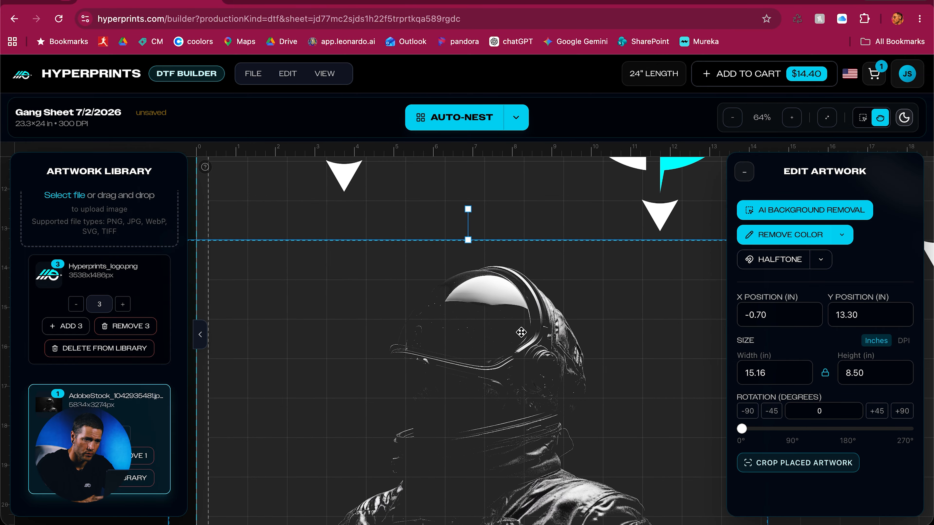
pyautogui.click(904, 120)
pyautogui.click(904, 119)
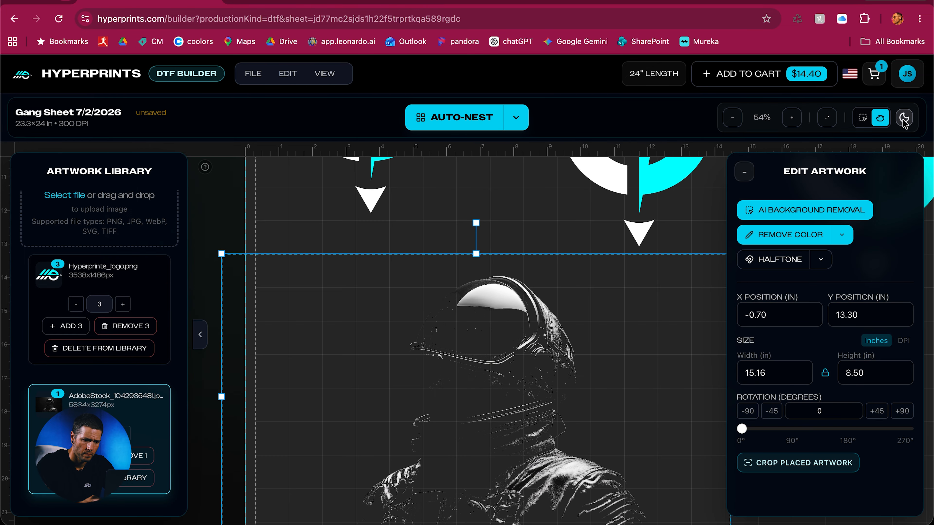
pyautogui.scroll(1, 530, 356)
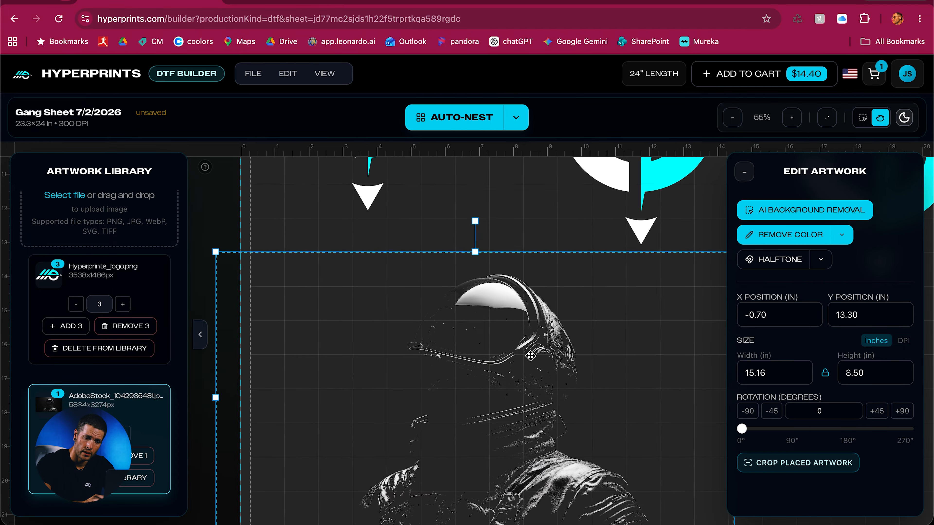
pyautogui.scroll(4, 529, 356)
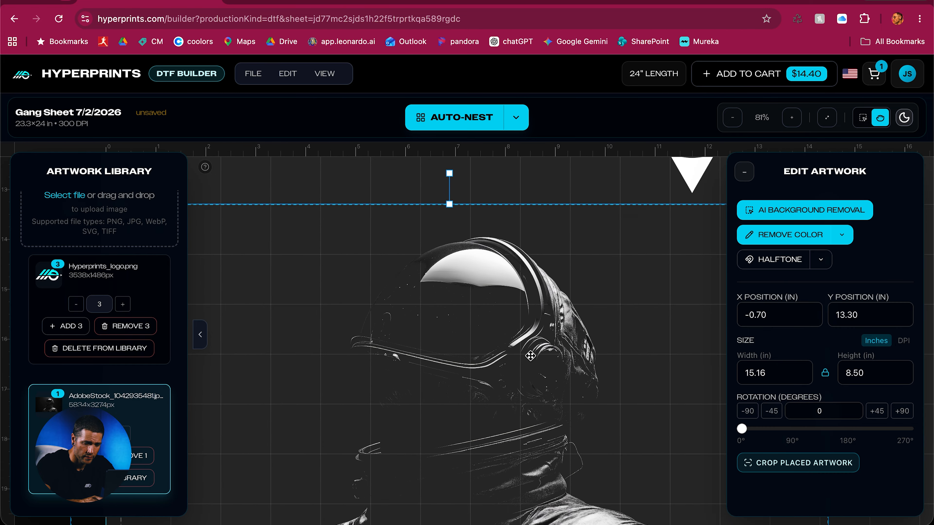
pyautogui.scroll(1, 530, 356)
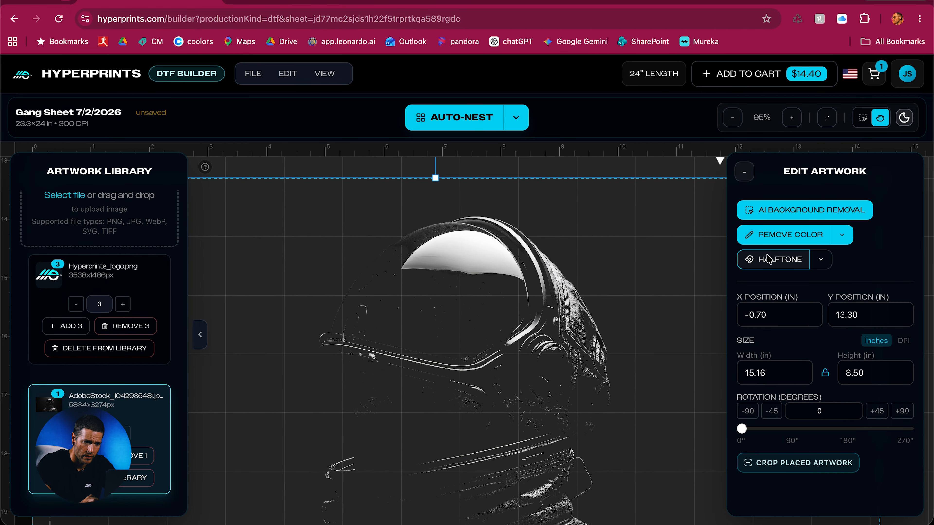
pyautogui.scroll(3, 392, 341)
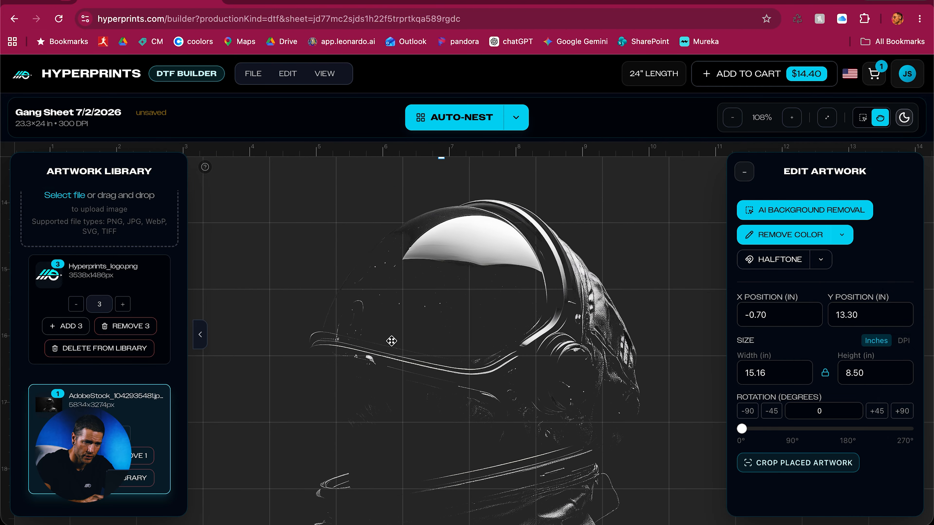
pyautogui.scroll(4, 391, 341)
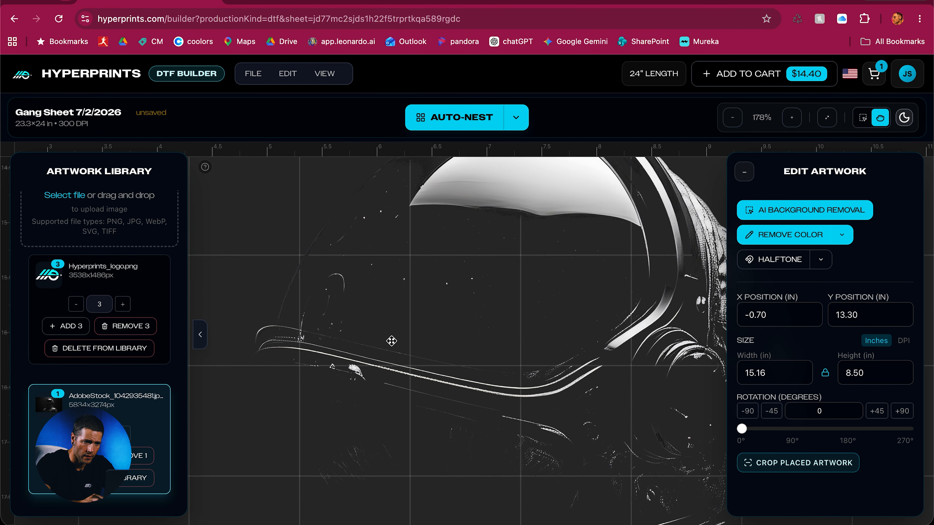
# - Move the astronaut left to X -1.70 in and shift it slightly upward while checking the visor detail
pyautogui.moveTo(577, 278); pyautogui.dragTo(521, 313)
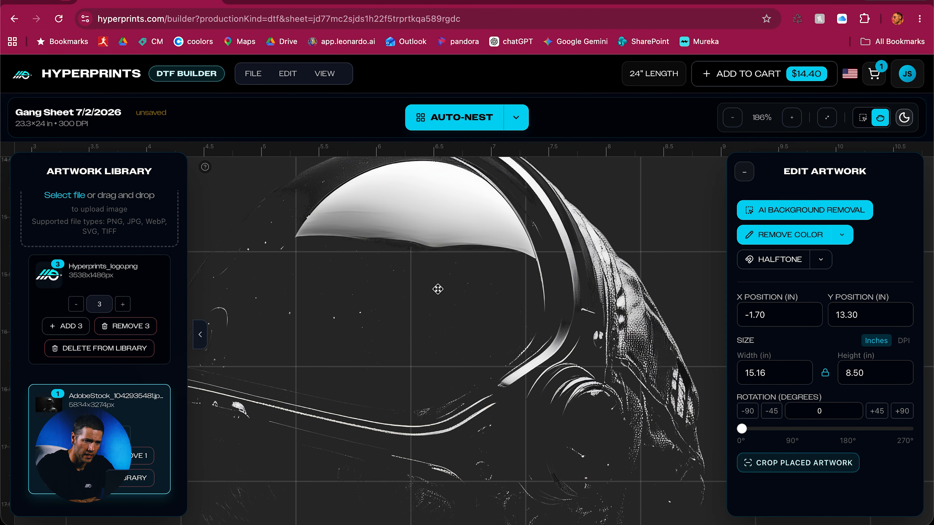
pyautogui.scroll(-1, 438, 289)
pyautogui.scroll(-3, 437, 289)
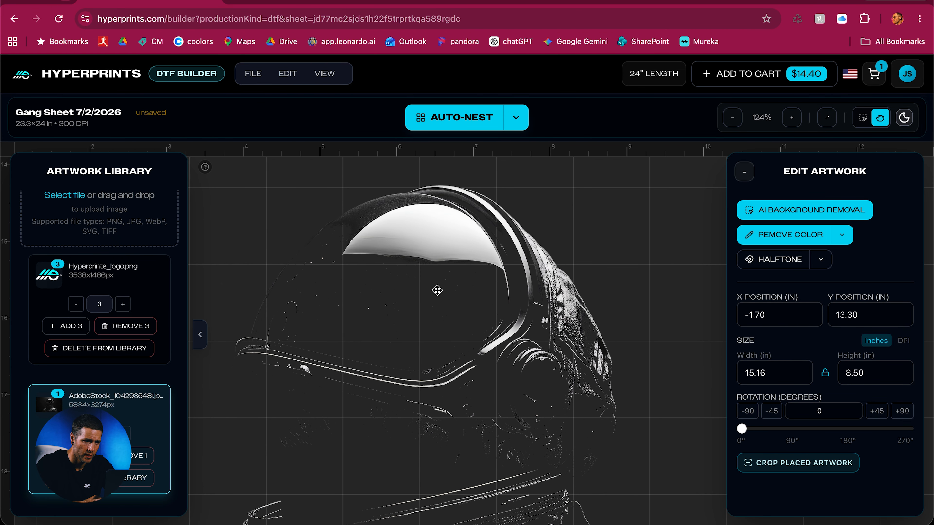
pyautogui.moveTo(508, 343); pyautogui.dragTo(535, 324)
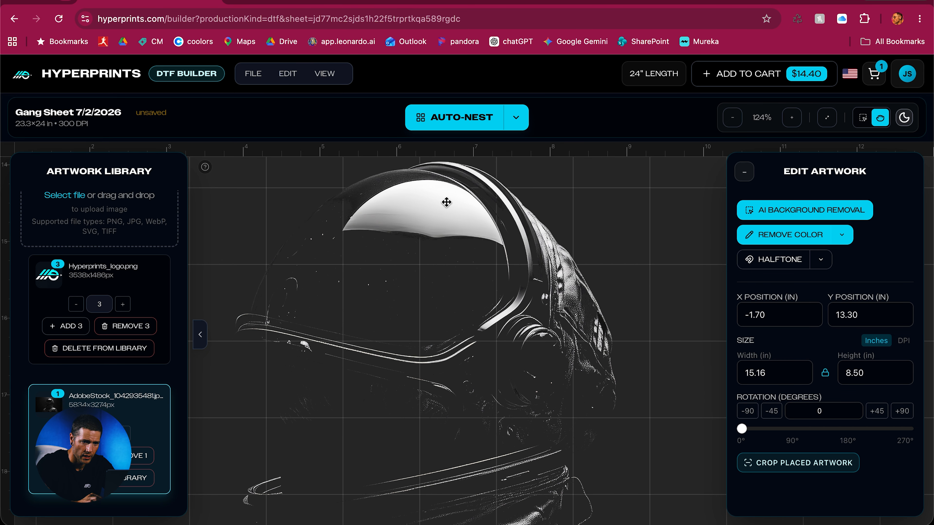
# - Apply a Standard halftone to the astronaut artwork with the key color #EEEEEE sampled from the white highlight on the visor
pyautogui.click(821, 259)
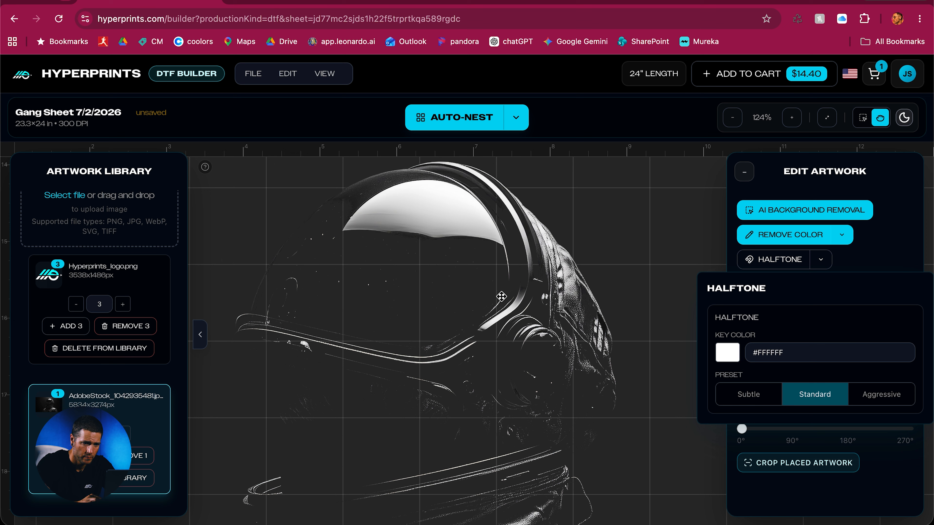
pyautogui.click(729, 354)
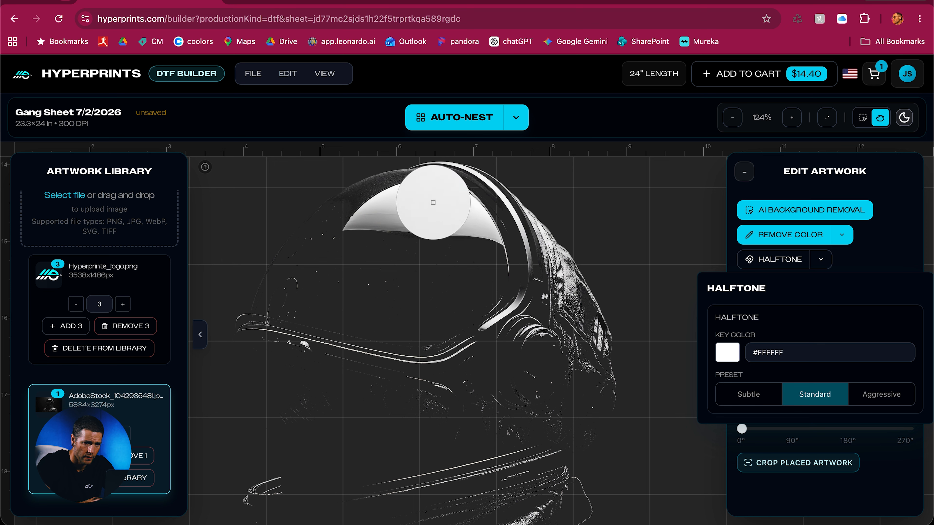
pyautogui.click(434, 205)
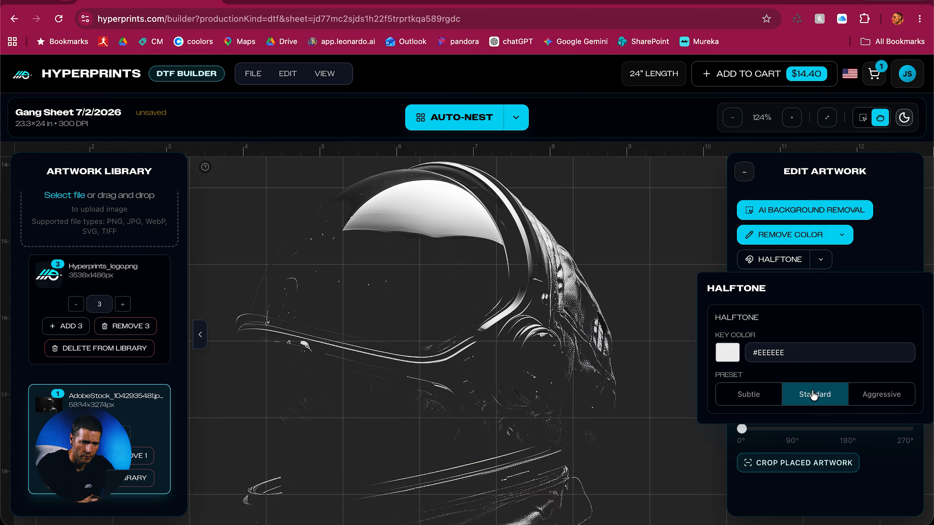
pyautogui.click(894, 247)
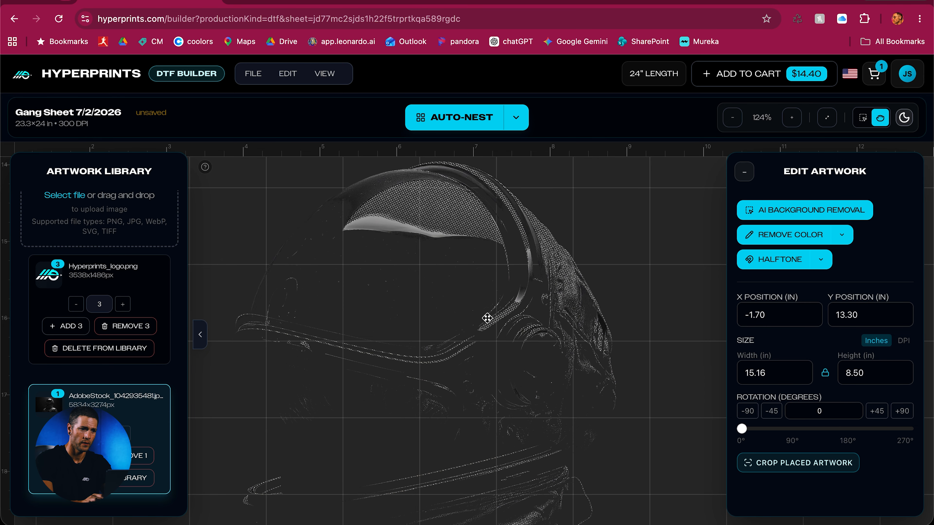
# - Hide the artwork library and examine the halftoned astronaut's dot pattern up close and across the whole figure
pyautogui.scroll(1, 487, 318)
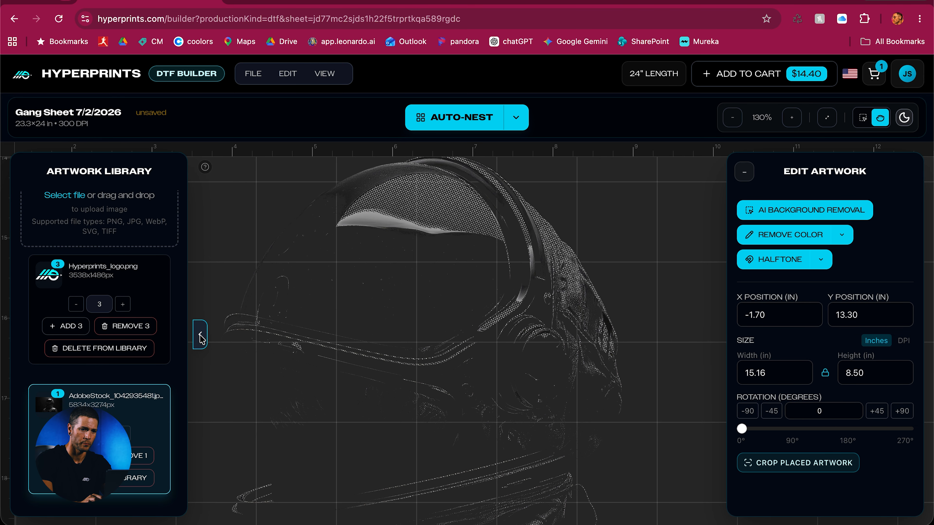
pyautogui.click(200, 334)
pyautogui.scroll(-1, 476, 220)
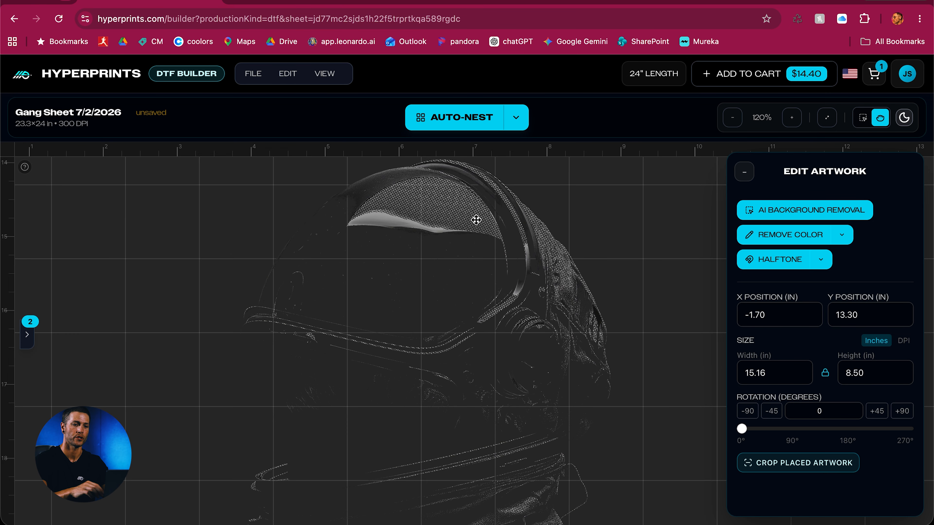
pyautogui.scroll(-6, 476, 220)
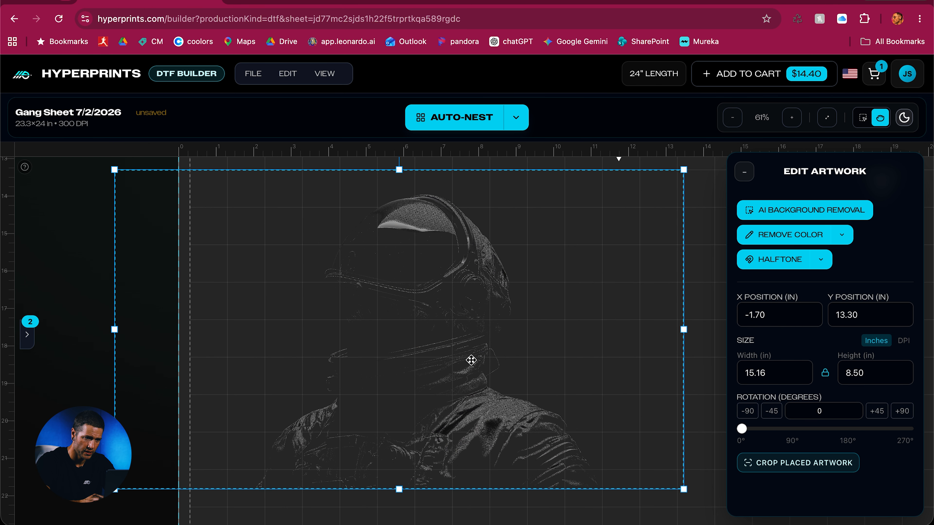
pyautogui.moveTo(476, 276)
pyautogui.mouseDown()
pyautogui.moveTo(509, 274)
pyautogui.moveTo(493, 273)
pyautogui.mouseUp()
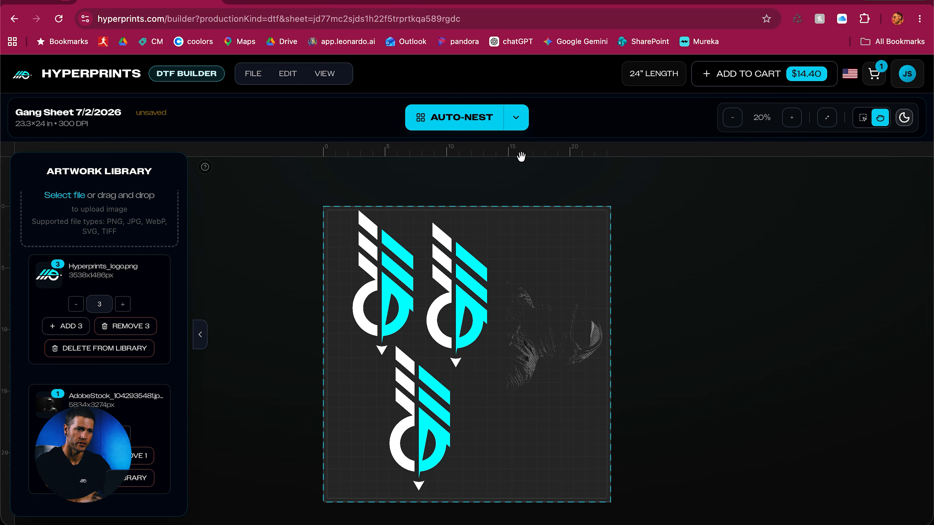
# - Open the Auto-nest options and switch the nesting method to Relaxed nesting, then back to Balanced nesting
pyautogui.click(515, 117)
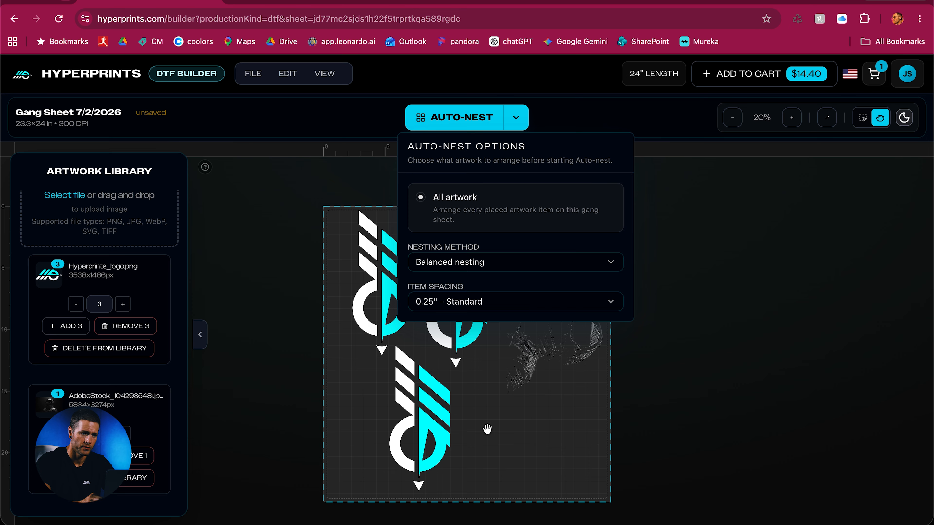
pyautogui.click(522, 457)
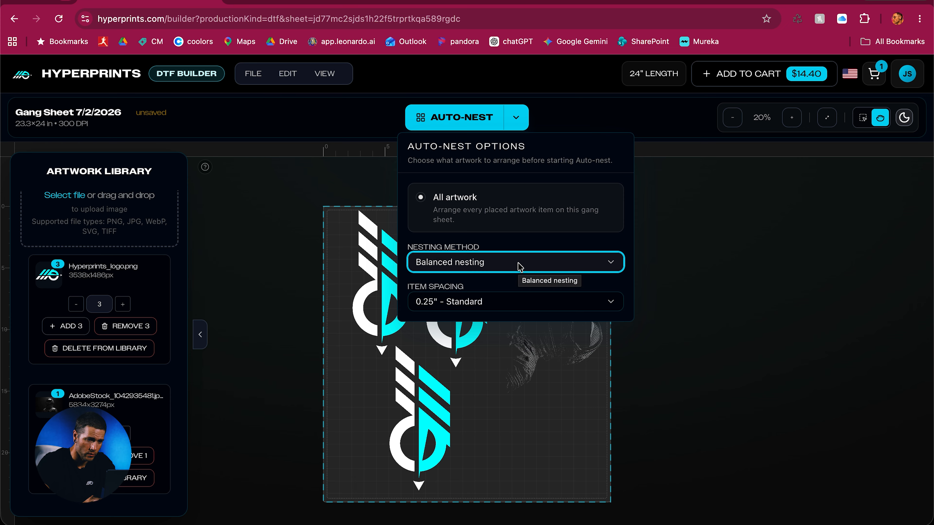
pyautogui.click(516, 264)
pyautogui.click(456, 310)
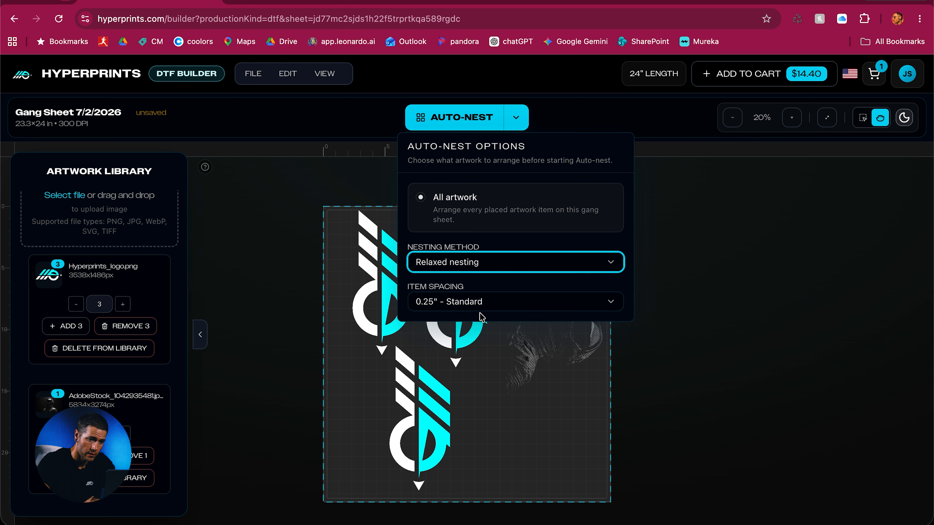
pyautogui.click(485, 266)
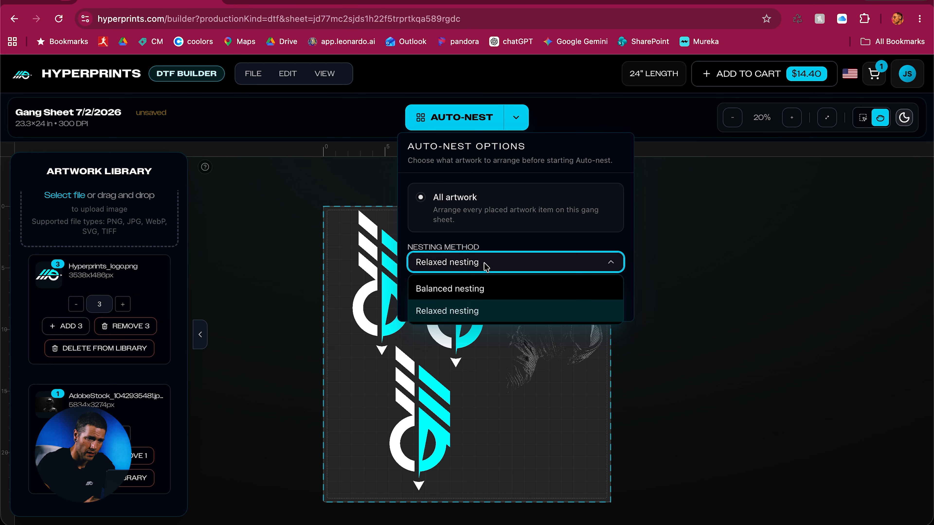
pyautogui.click(467, 292)
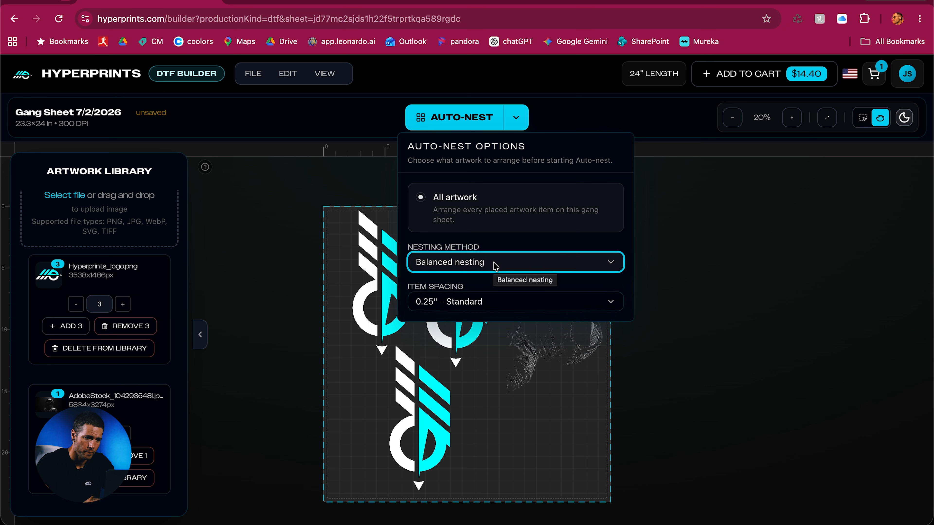
# - Set the Auto-nest item spacing to 0.375" - Loose and the nesting method to Relaxed nesting
pyautogui.click(501, 304)
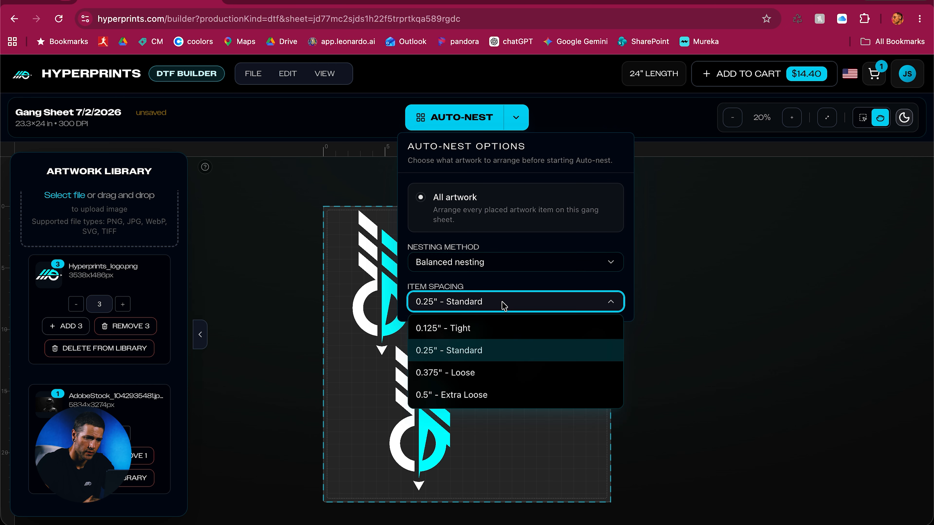
pyautogui.click(479, 373)
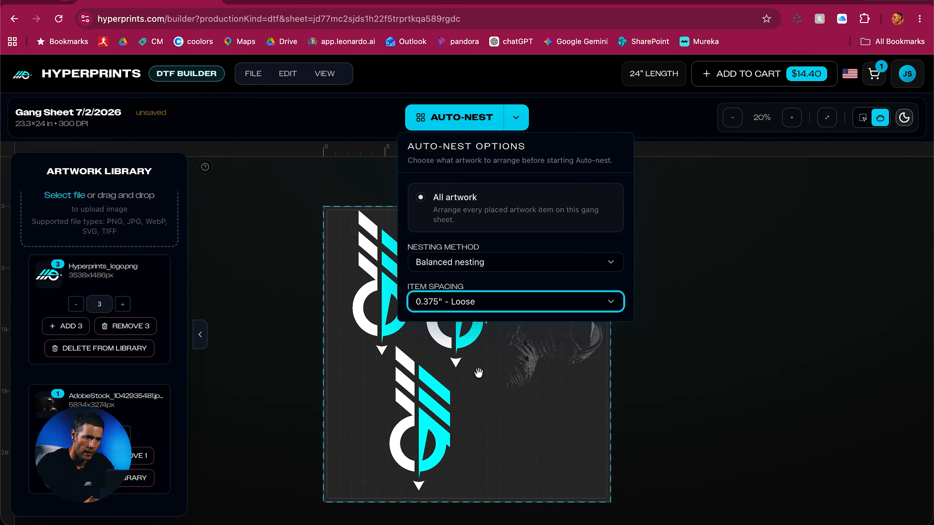
pyautogui.click(503, 301)
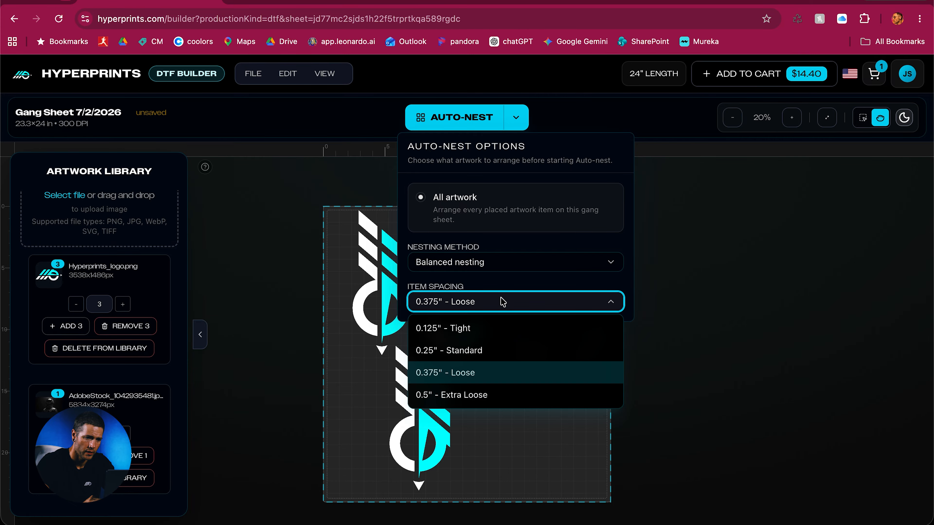
pyautogui.click(489, 305)
pyautogui.click(479, 263)
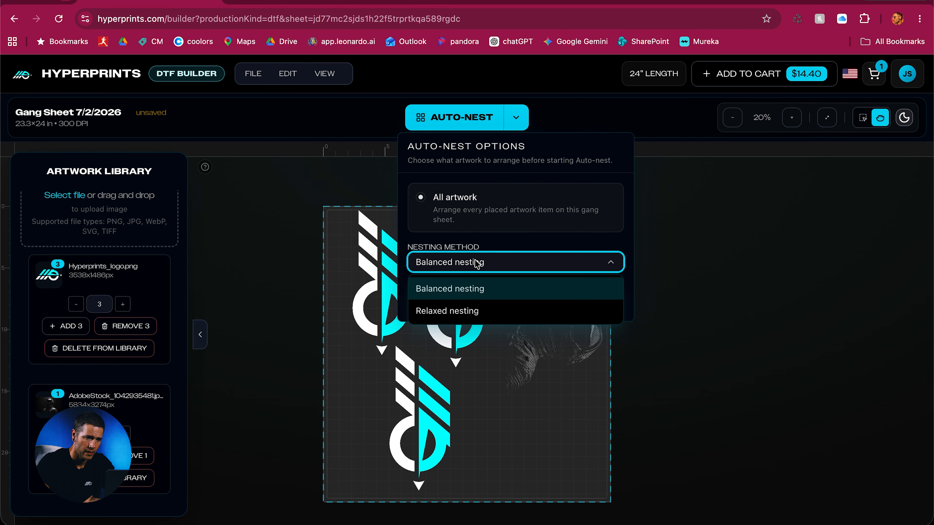
pyautogui.click(470, 310)
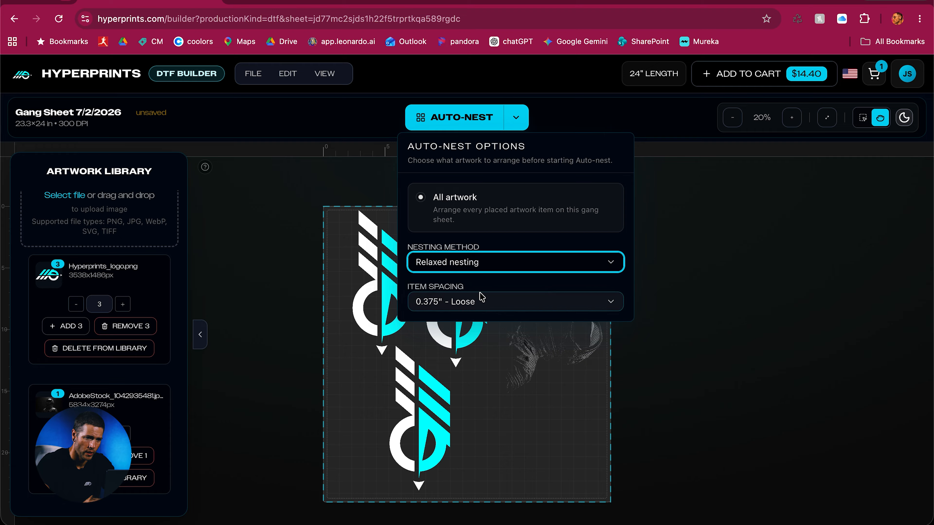
pyautogui.click(480, 305)
pyautogui.click(483, 307)
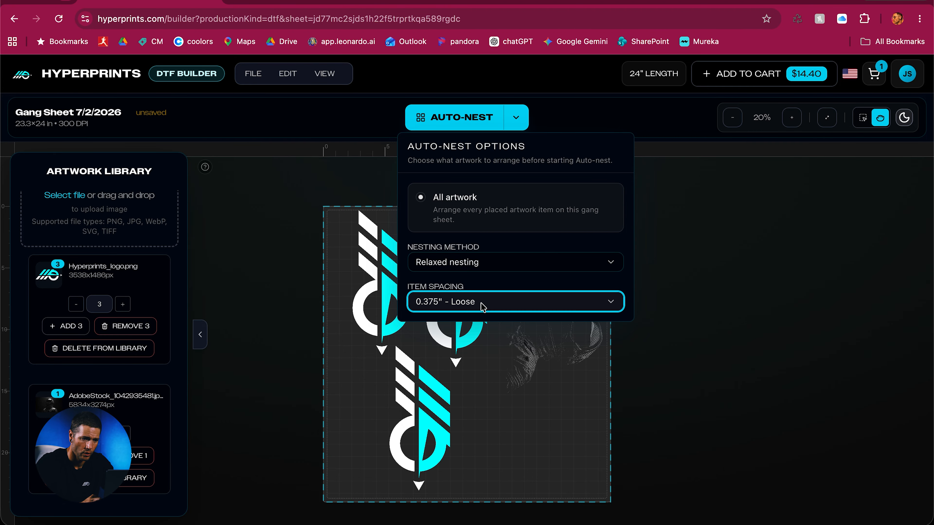
# - Close the Auto-nest options, clear the artwork selection on the gang sheet, and reopen the options
pyautogui.click(552, 411)
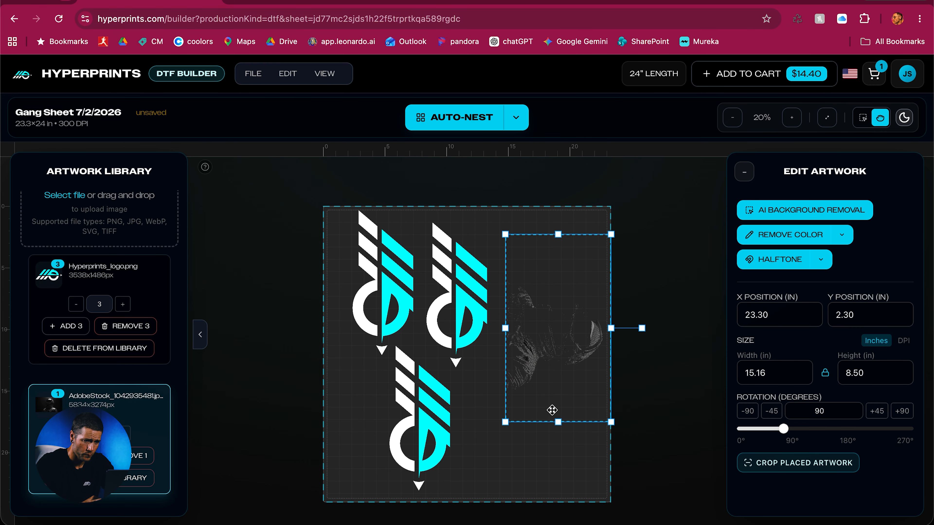
pyautogui.click(337, 381)
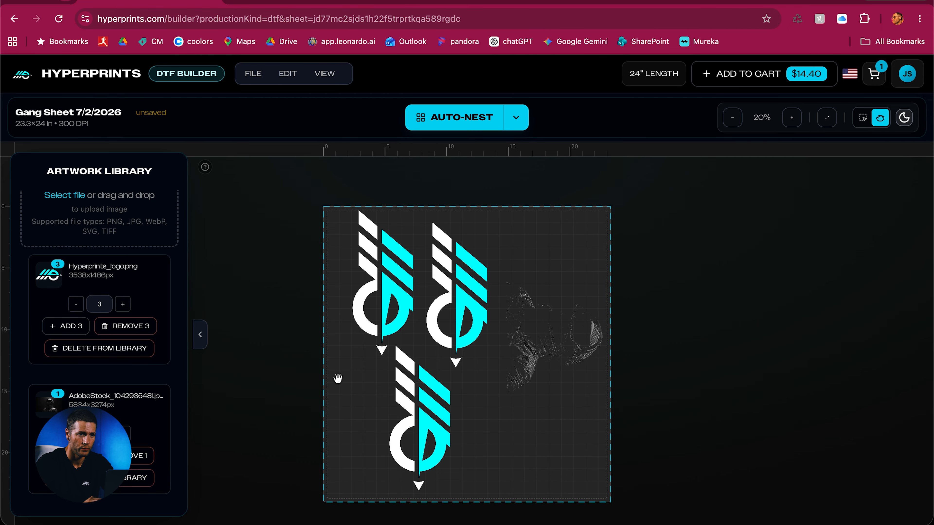
pyautogui.click(518, 118)
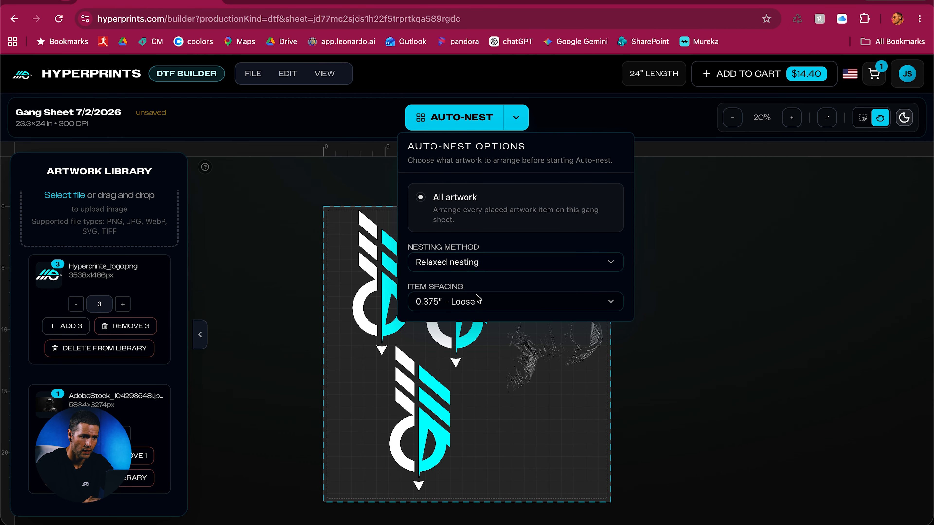